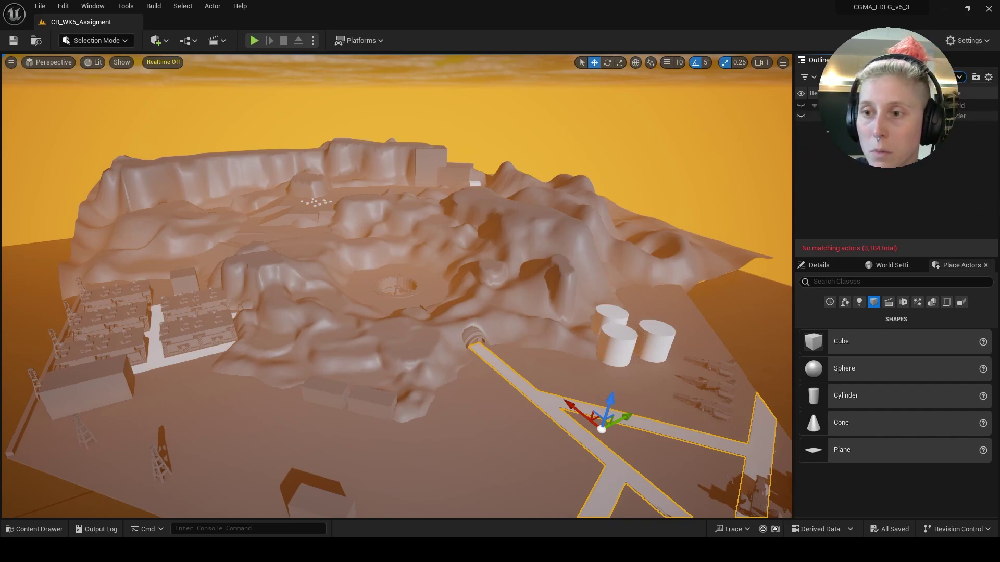
Clear the Outliner search filter and focus on the mannequin in the fan shaft at the crater's centre.
click(896, 115)
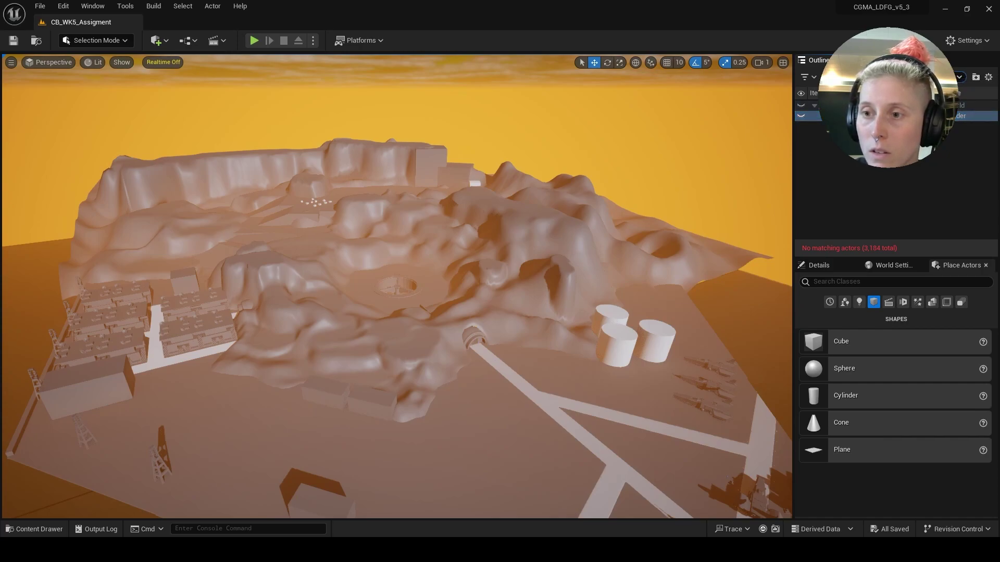
key(BackSpace)
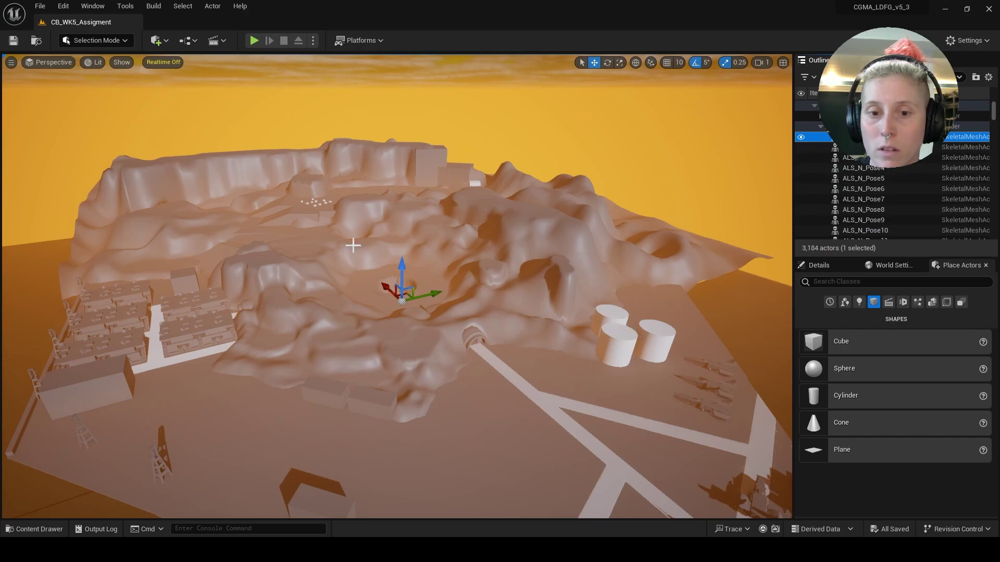
alt+drag(353, 246, 469, 328)
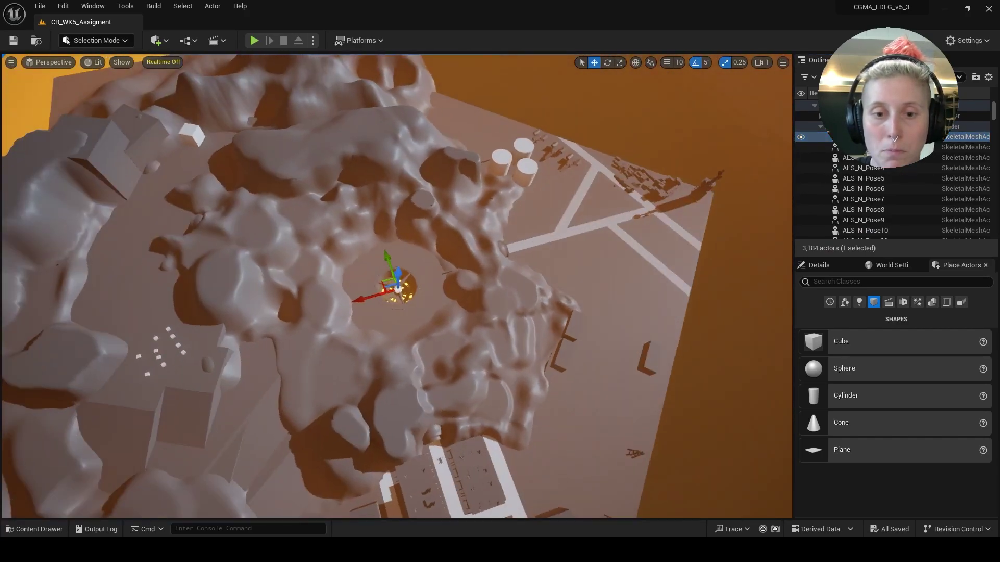
key(f)
scroll(392, 283, down, 8)
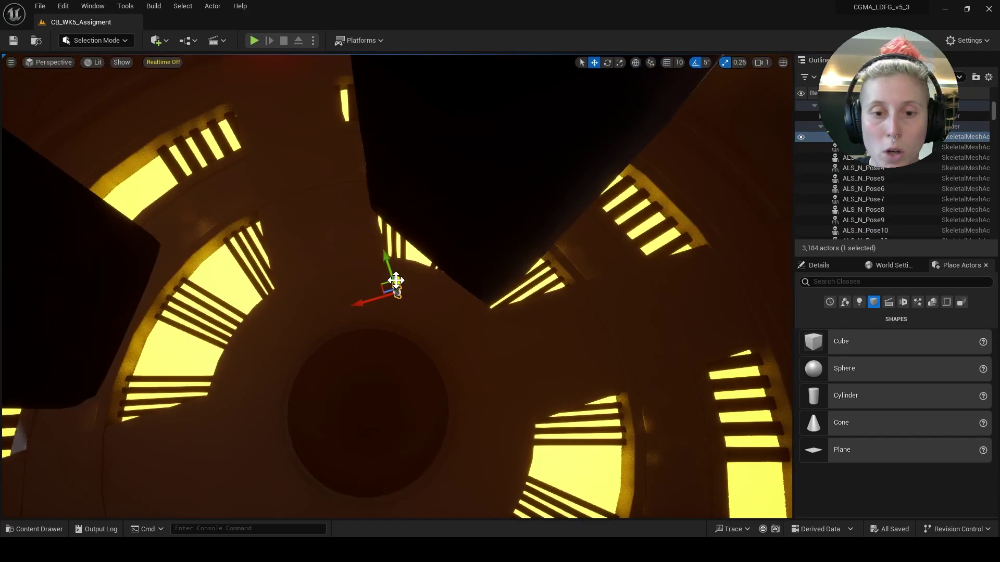
Examine the crater's fan shaft, the surrounding rock terrain and the road leading to the tunnel entrance from several angles.
scroll(397, 285, up, 3)
alt+drag(398, 288, 458, 315)
scroll(458, 315, down, 7)
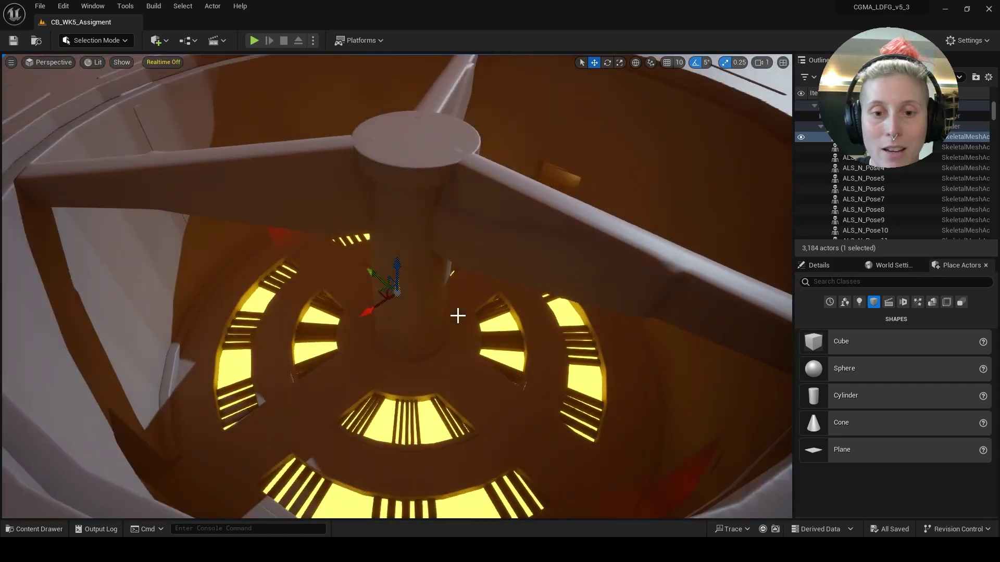
scroll(458, 316, down, 8)
alt+drag(563, 268, 464, 313)
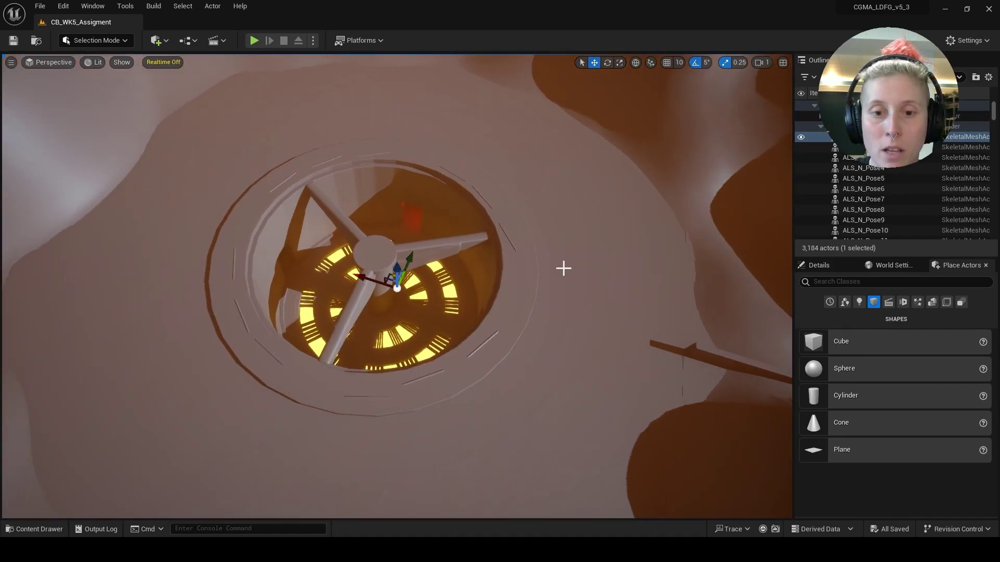
scroll(563, 268, down, 8)
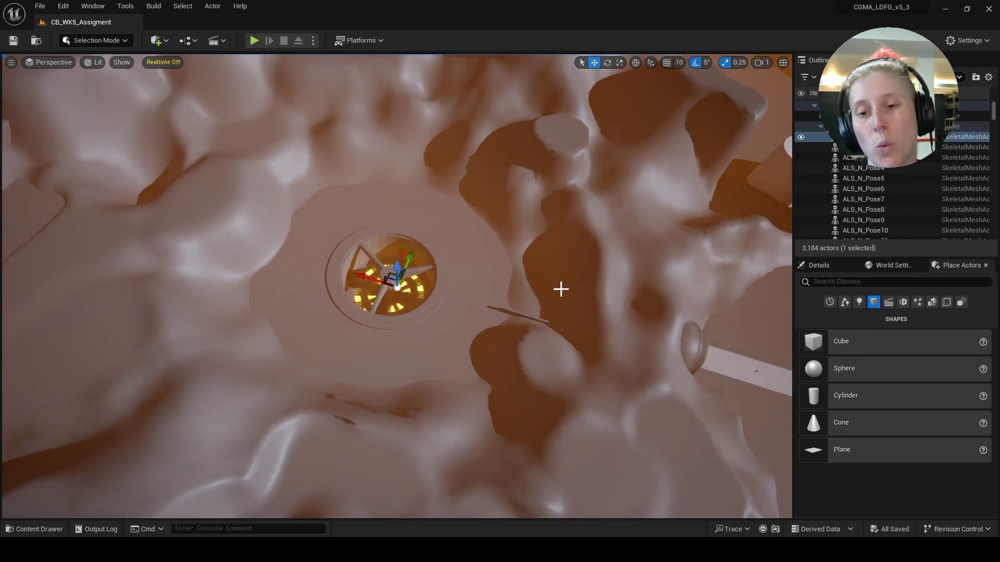
alt+drag(561, 289, 495, 245)
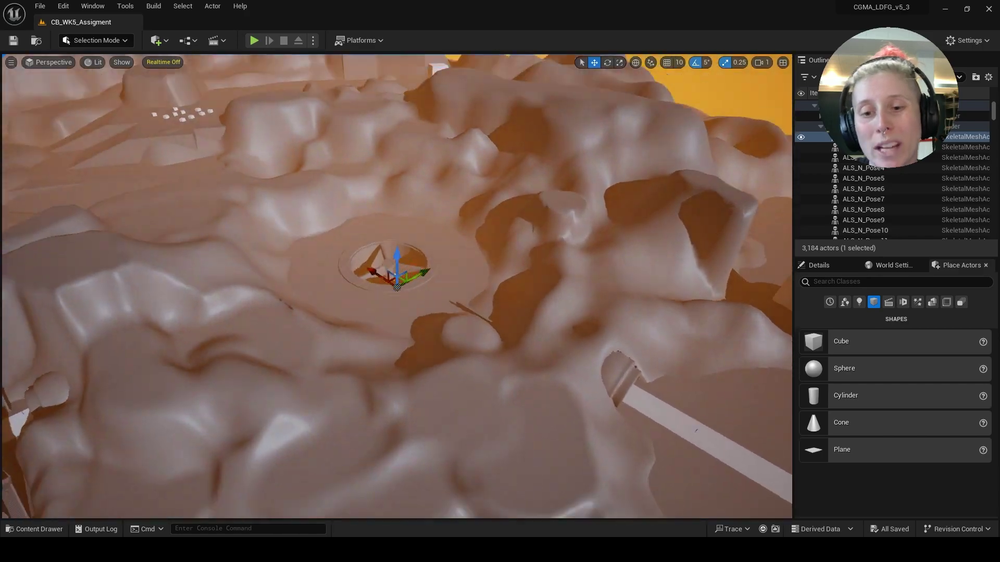
scroll(607, 380, down, 4)
alt+drag(672, 438, 525, 373)
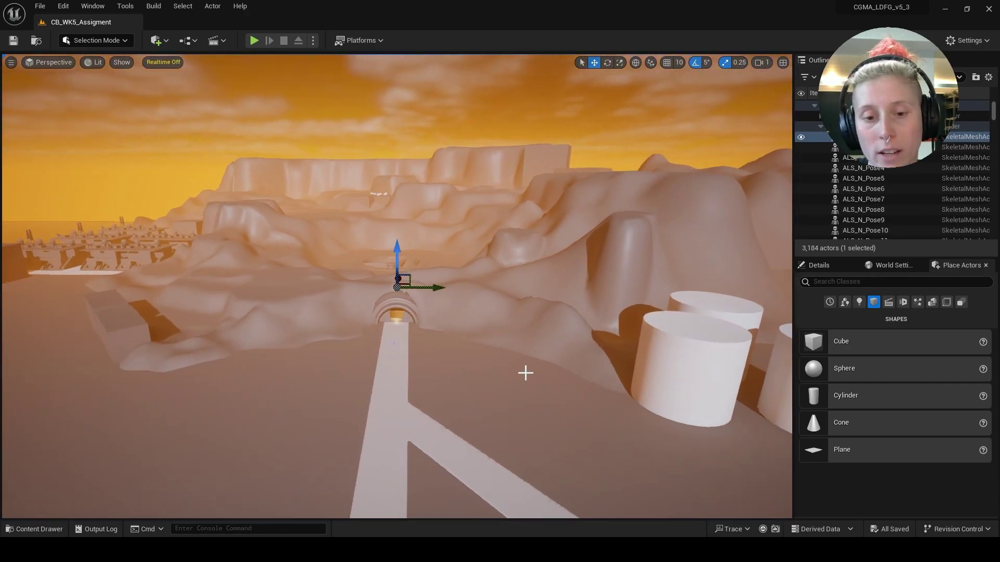
scroll(387, 389, up, 4)
alt+drag(389, 384, 656, 432)
scroll(468, 359, down, 3)
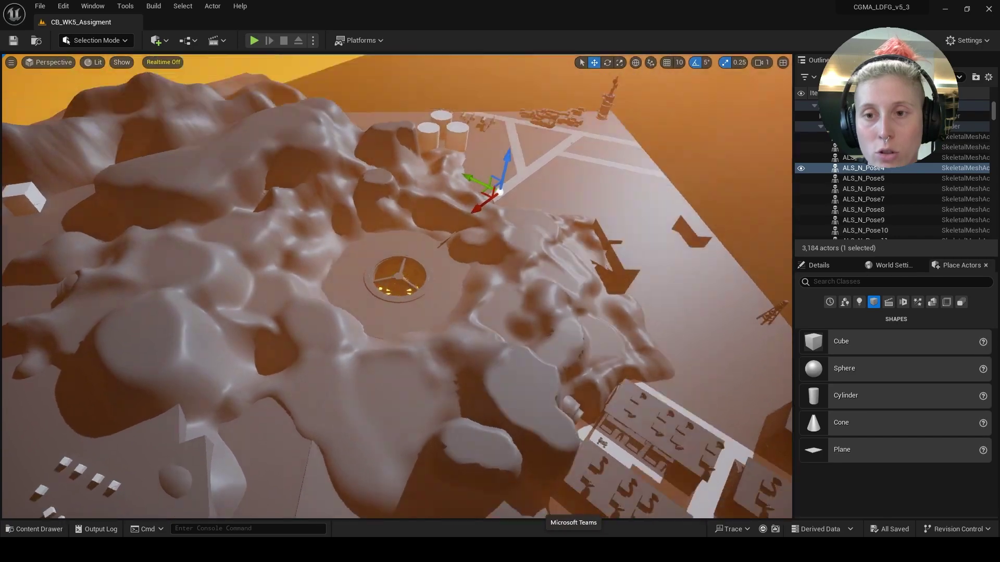
Focus on mannequin ALS_N_Pose4 on the road, examine its view toward the distant tower, and undo the accidental duplication.
alt+drag(333, 365, 292, 292)
key(f)
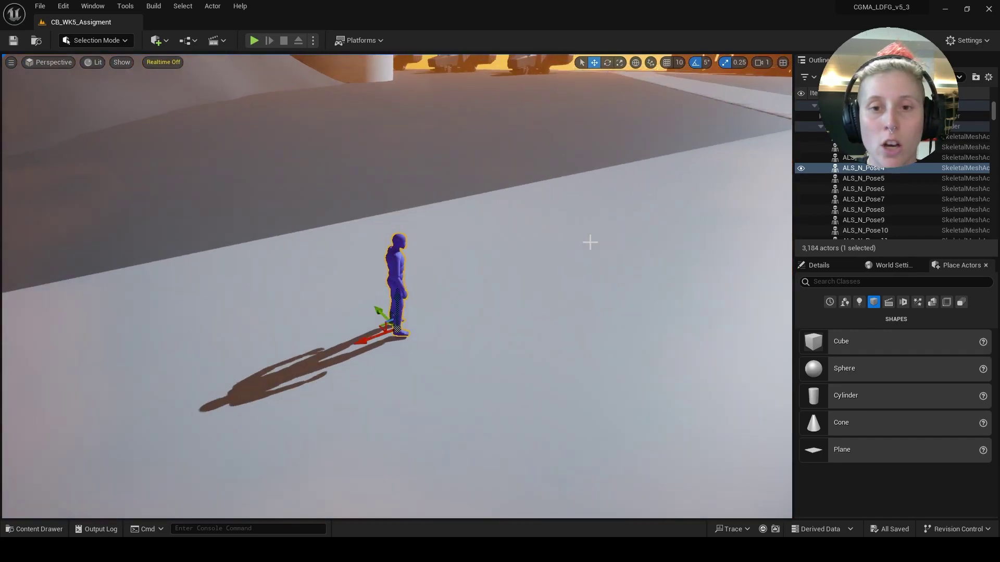
alt+drag(589, 241, 662, 203)
alt+drag(427, 293, 457, 287)
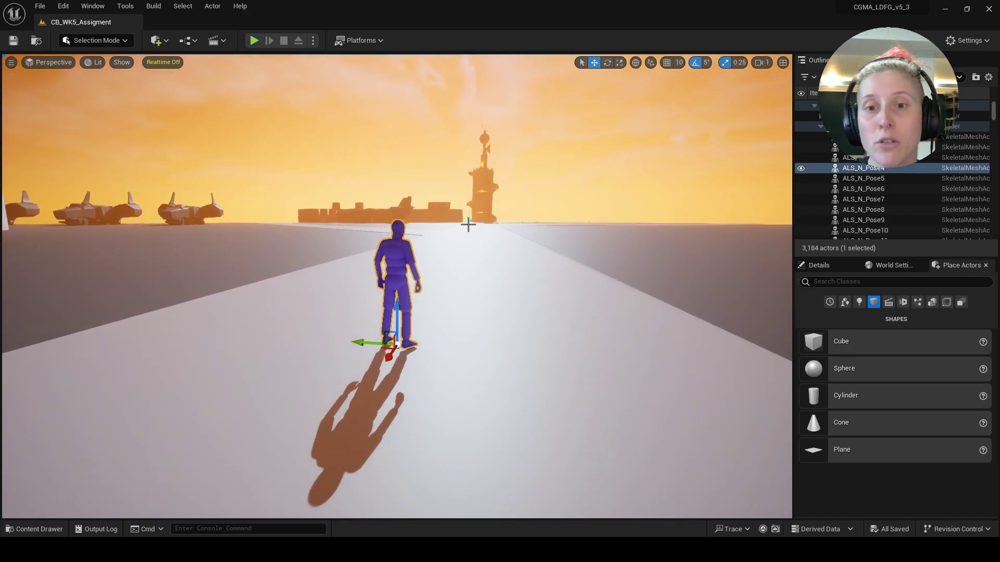
alt+drag(556, 263, 492, 235)
scroll(426, 205, down, 15)
scroll(475, 222, down, 6)
scroll(492, 235, down, 1)
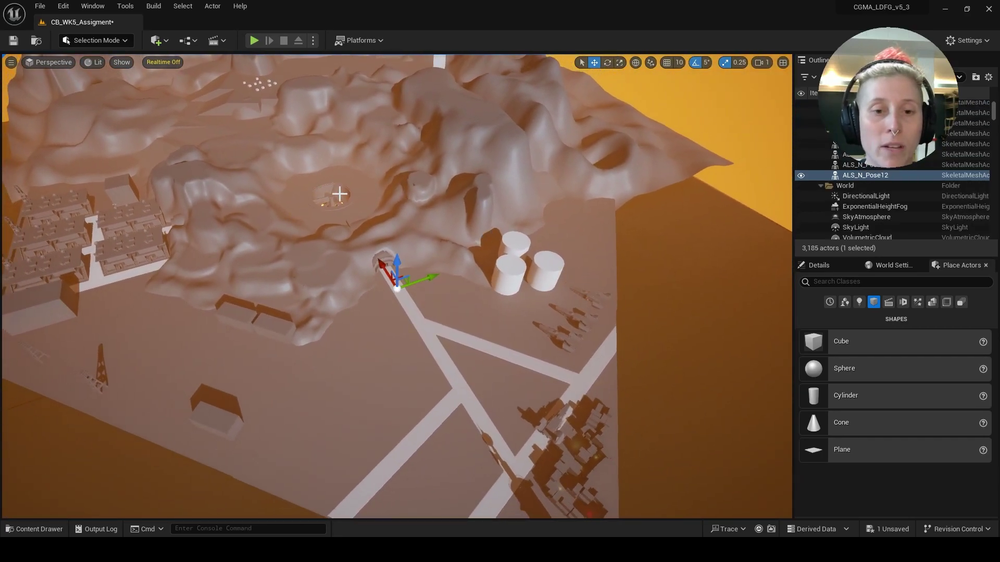
key(ctrl+z)
Focus on a block in the underground facility beneath the terrain and start a game preview from its floor.
alt+drag(420, 233, 458, 203)
alt+drag(396, 270, 402, 362)
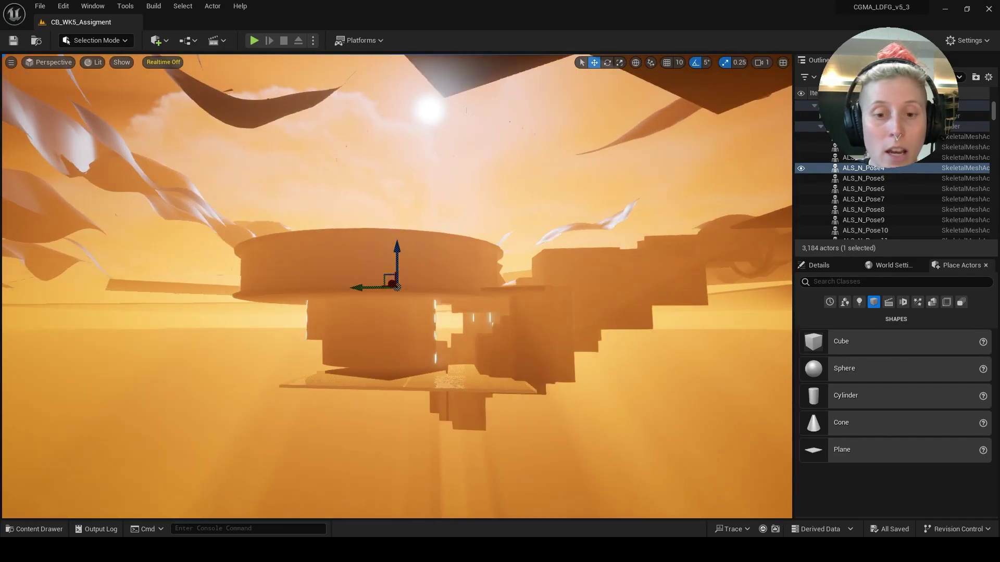
click(443, 361)
key(f)
alt+drag(482, 306, 551, 313)
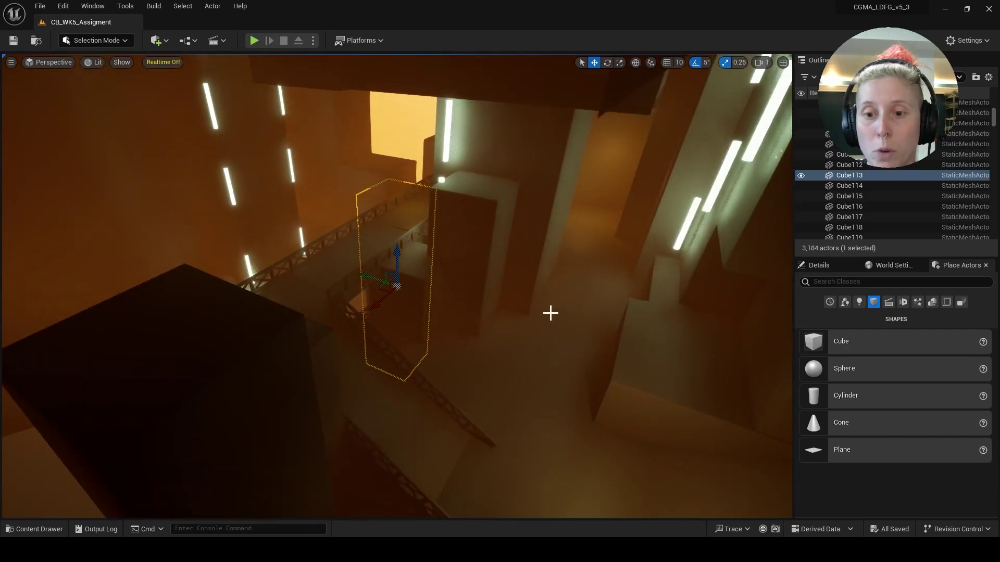
right_click(589, 357)
click(626, 352)
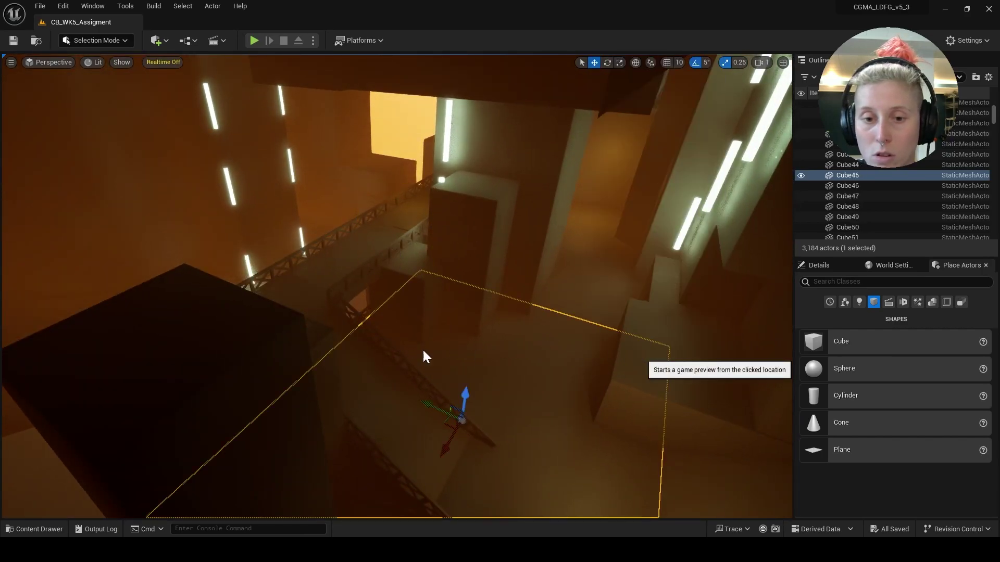
click(300, 363)
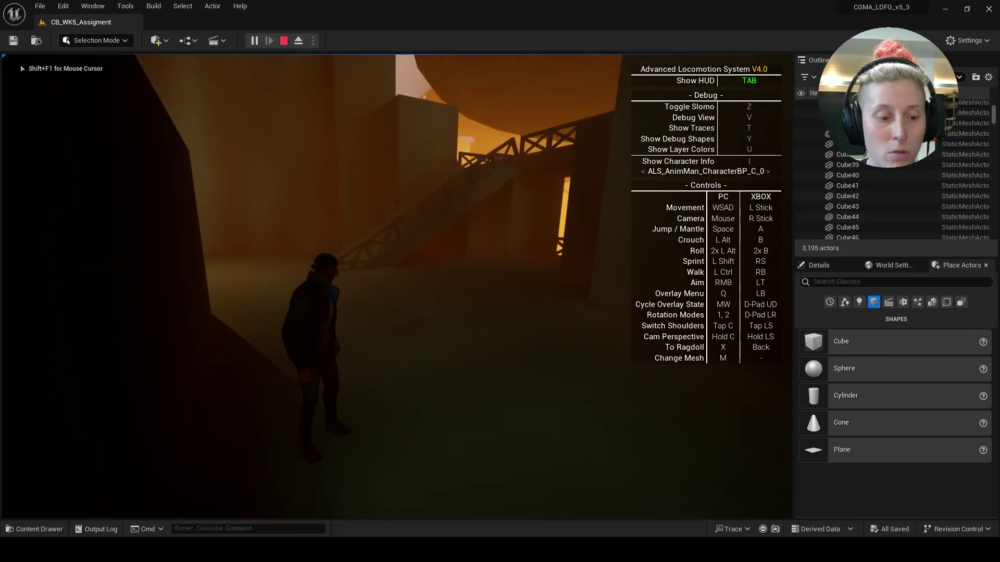
Walk the character up the ramp and along the railed walkways of the underground facility, and stop the preview.
key(w)
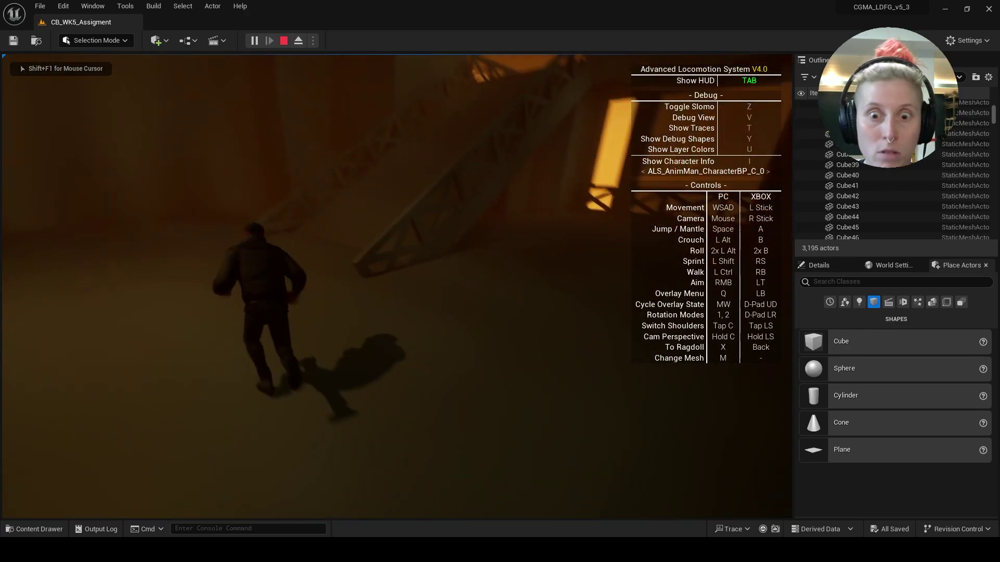
key(w)
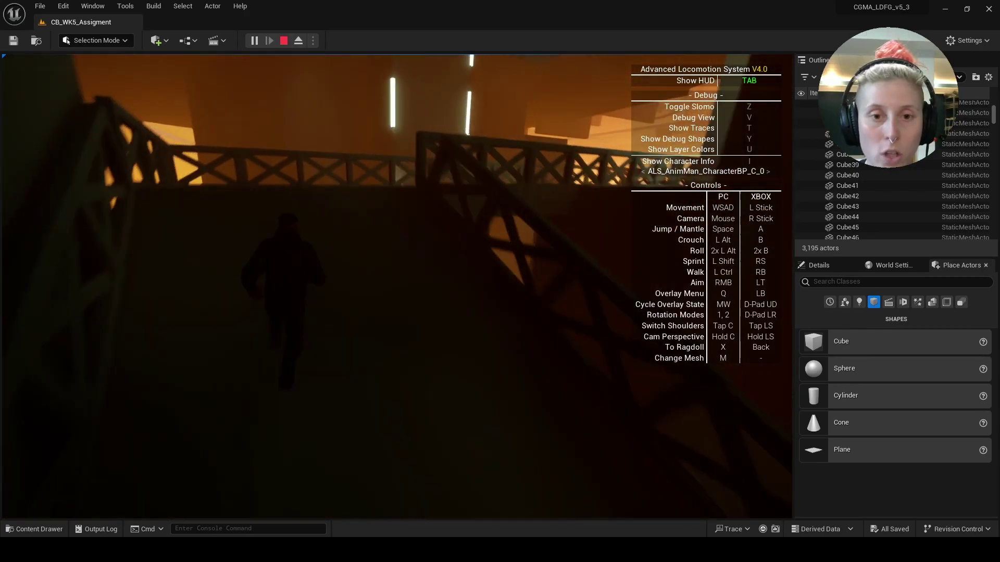
key(w)
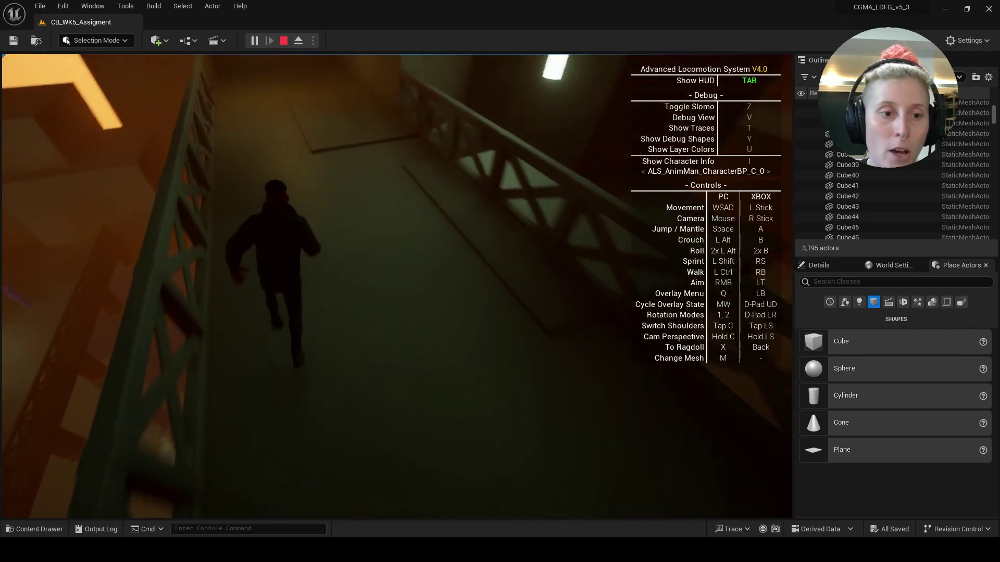
key(w)
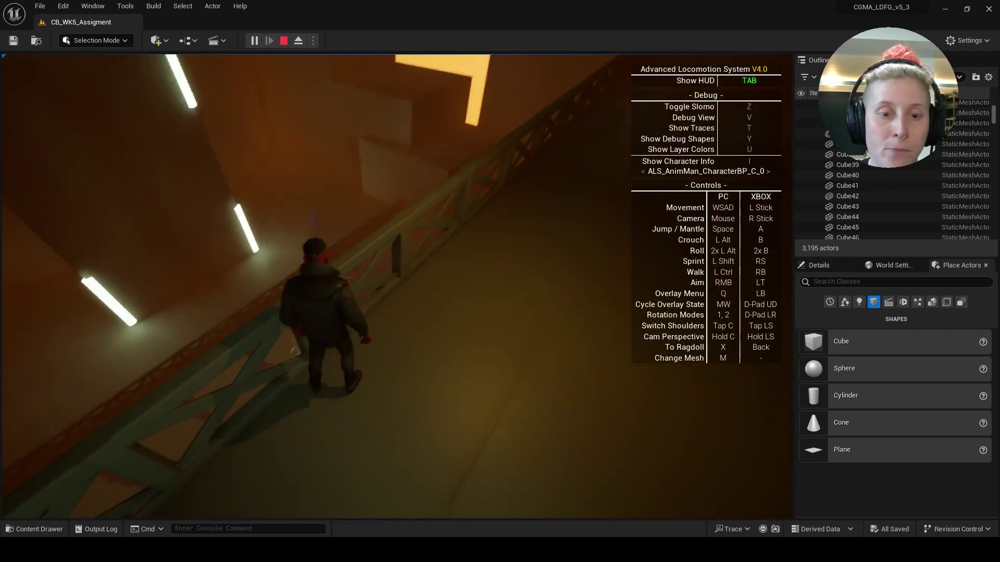
key(w)
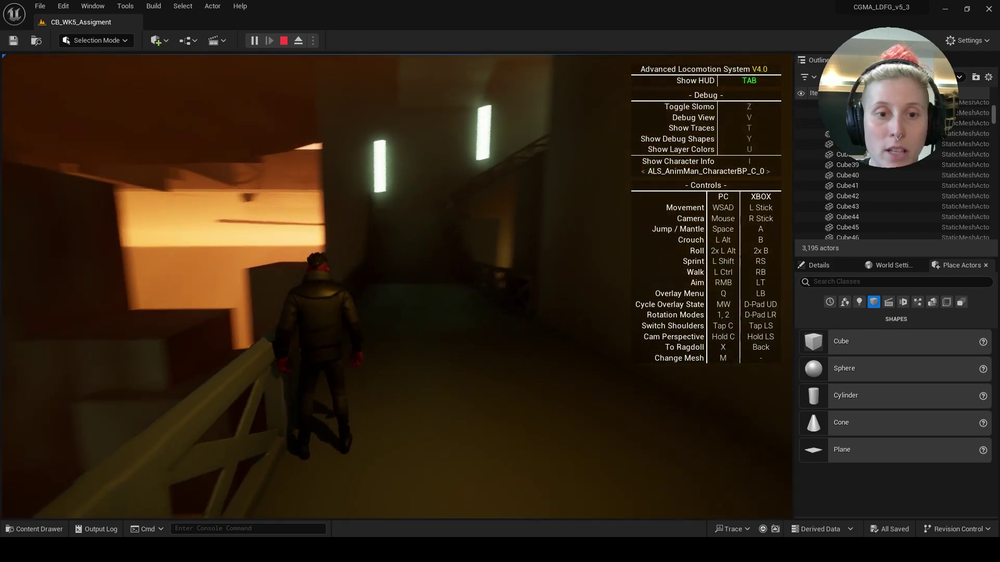
key(w)
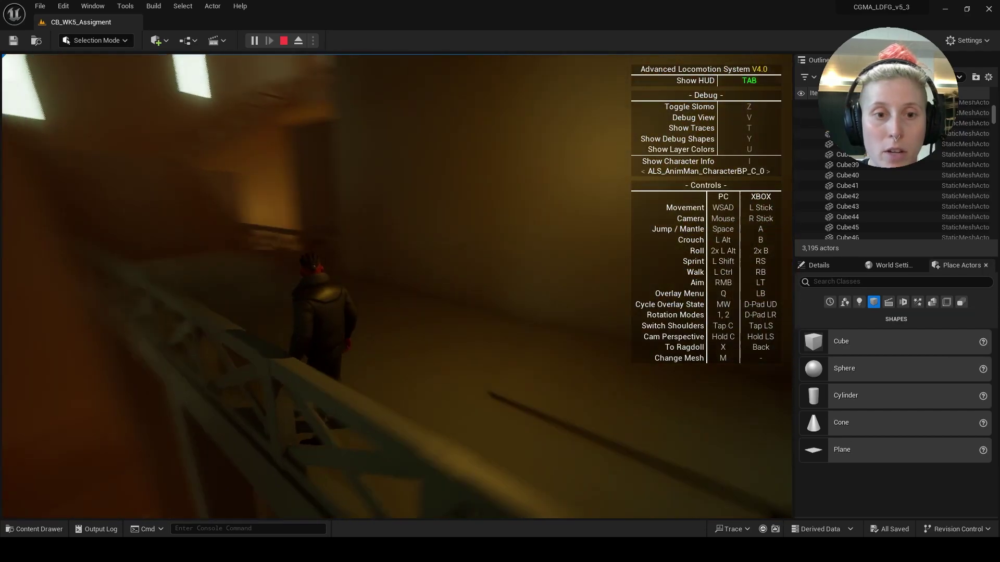
key(w)
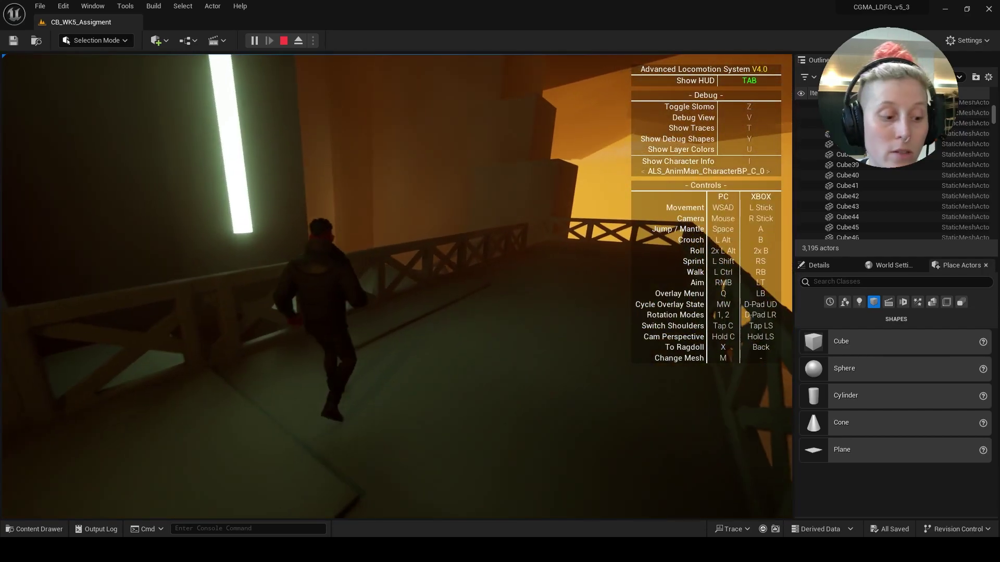
key(Escape)
Undo the last element move and inspect the crater and the area above the underground facility from overhead.
scroll(406, 246, down, 5)
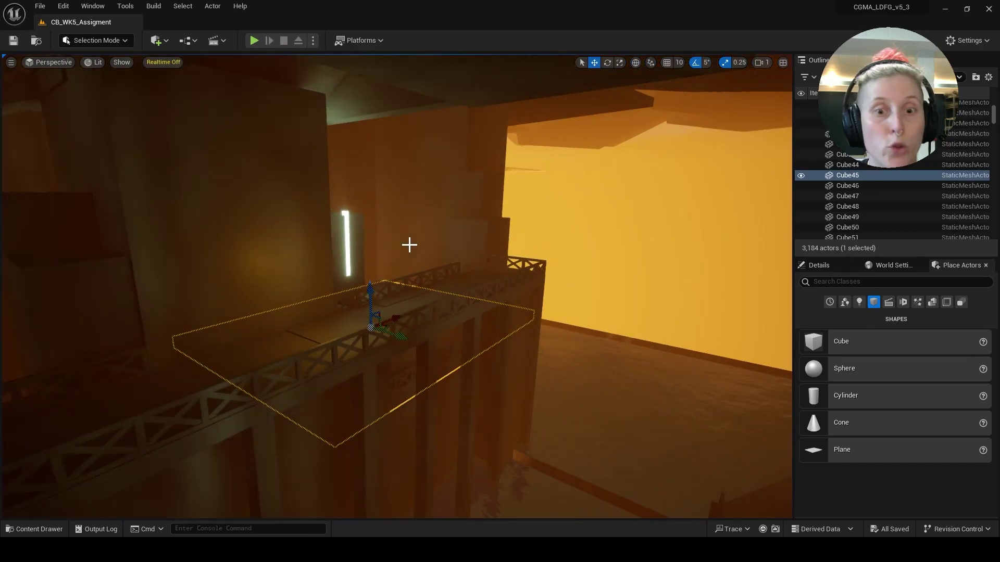
right_drag(409, 245, 408, 157)
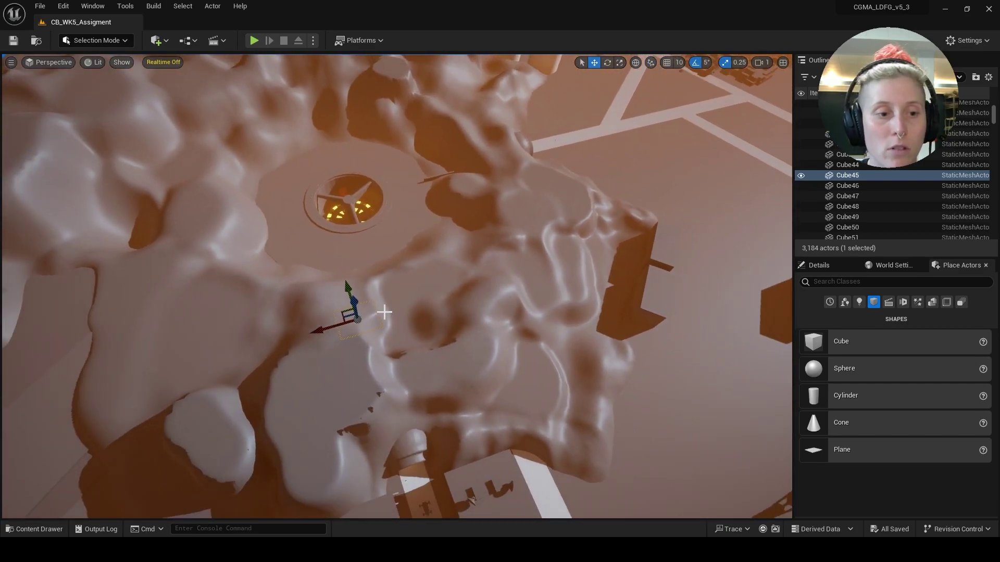
key(ctrl+z)
alt+drag(450, 330, 360, 286)
alt+drag(601, 354, 617, 346)
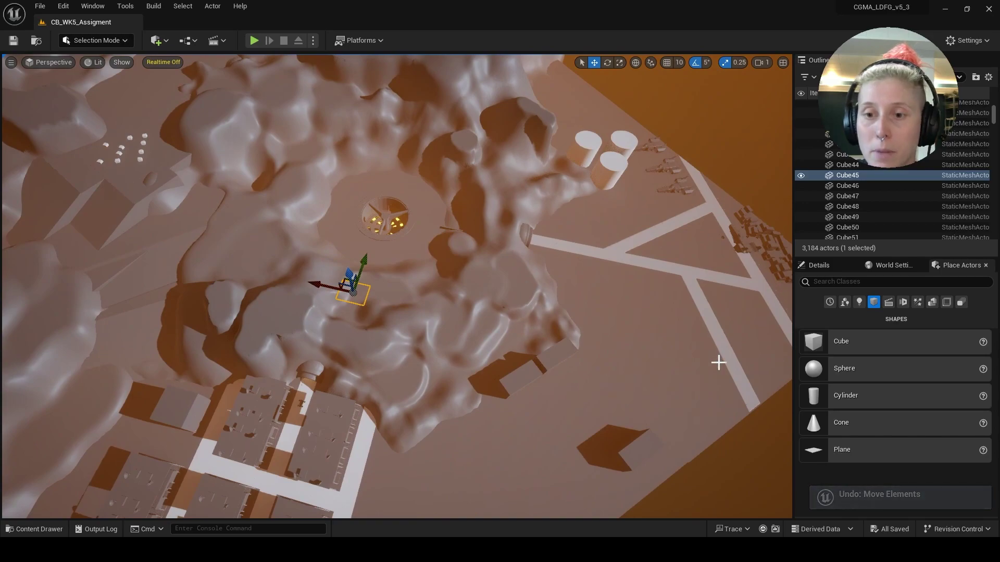
Select the long ramp block Cube2280 beside the raised plateau and focus on it to inspect the path.
right_drag(719, 363, 247, 327)
right_drag(124, 302, 229, 241)
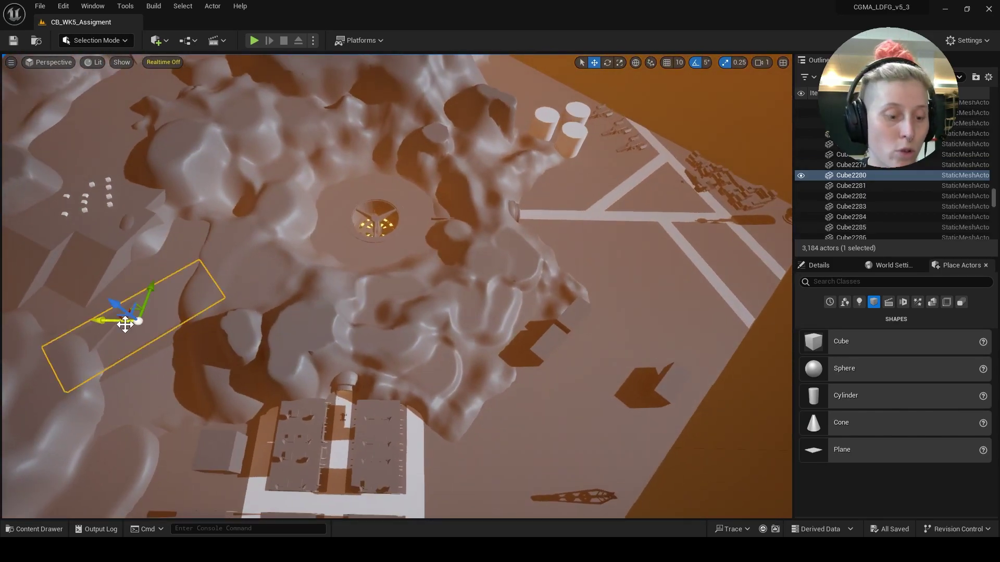
key(f)
scroll(346, 284, down, 4)
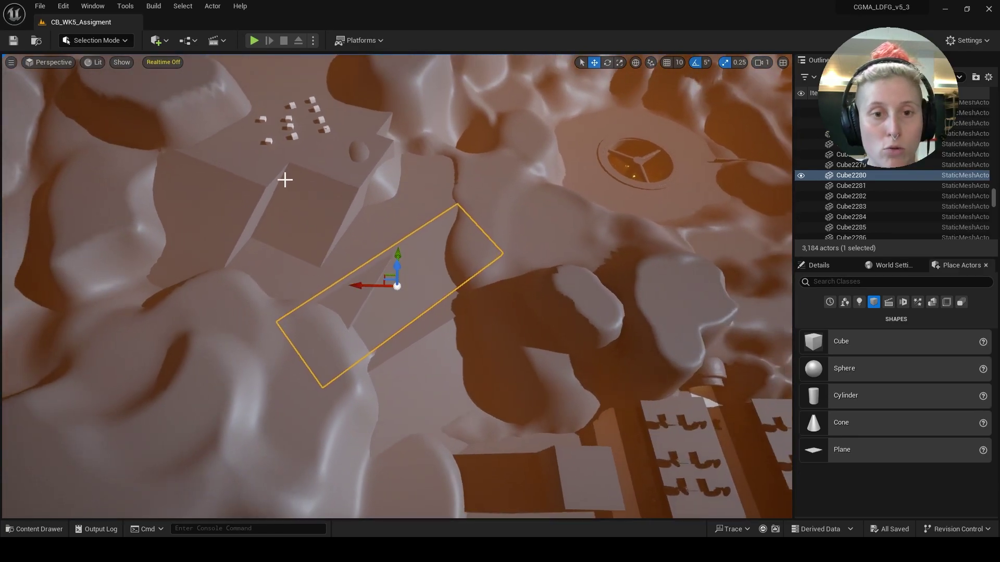
alt+drag(272, 224, 307, 221)
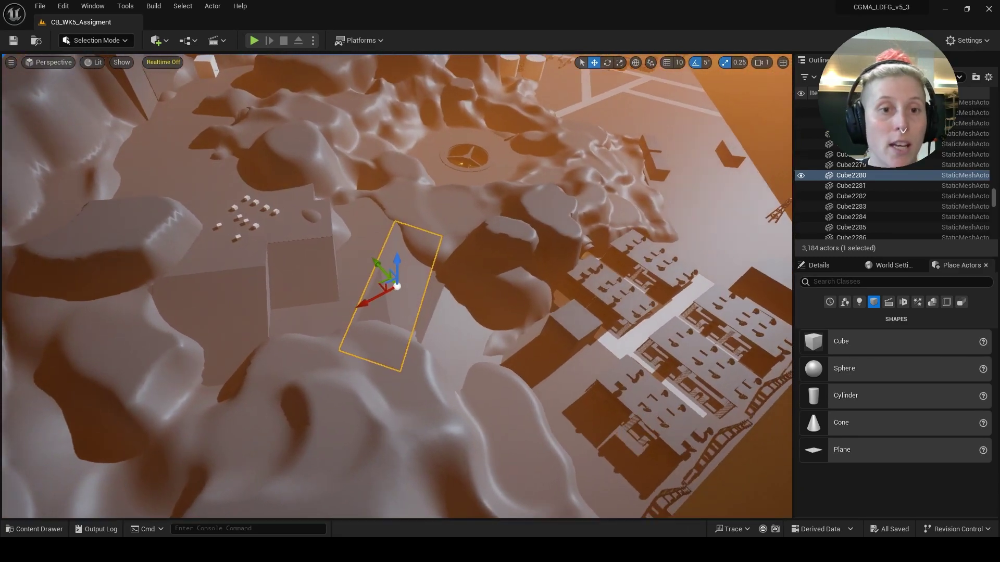
Examine the plateau with the small white blocks, the cliffs and the building rows from different sides of the level.
alt+drag(157, 208, 176, 152)
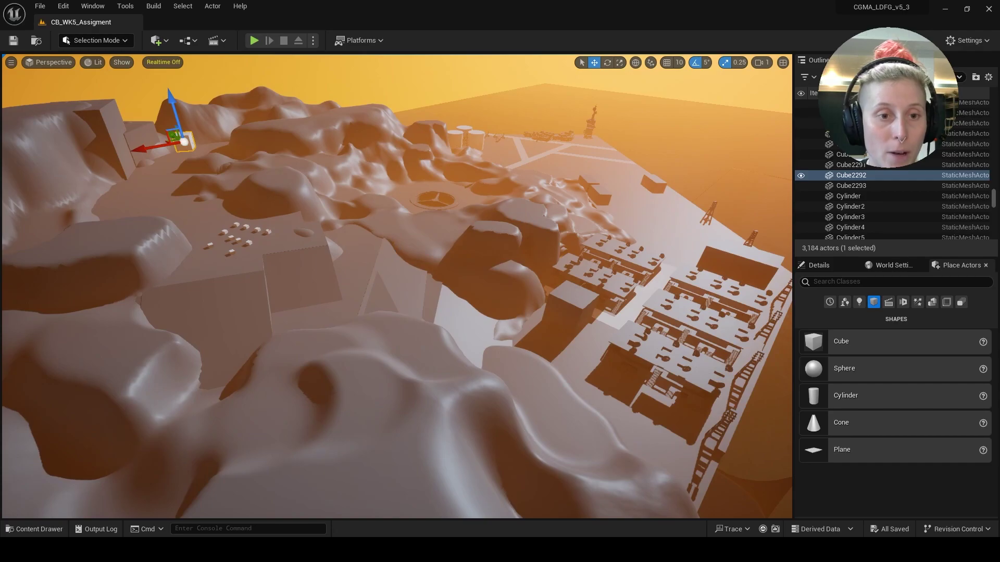
alt+drag(364, 235, 443, 192)
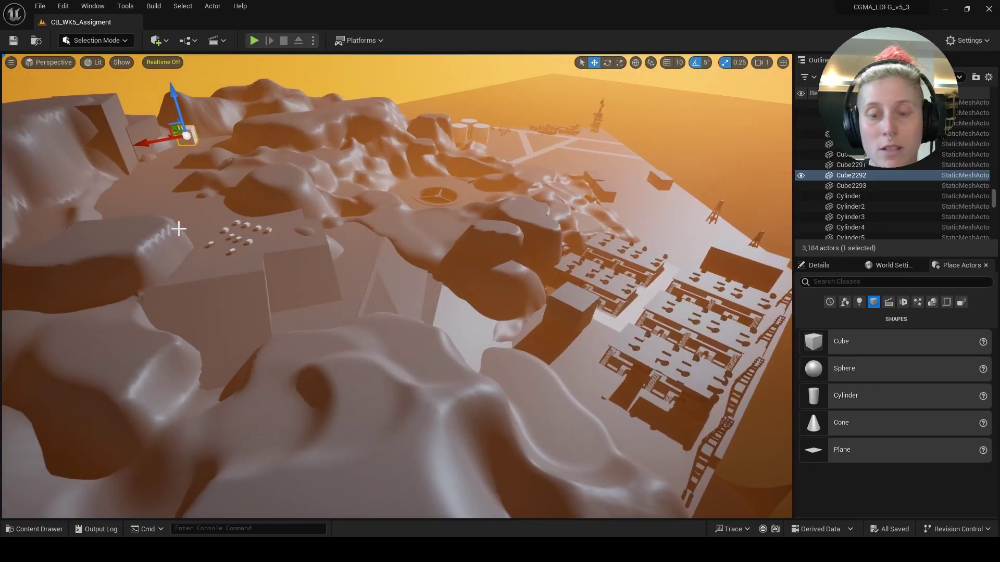
alt+drag(530, 378, 417, 295)
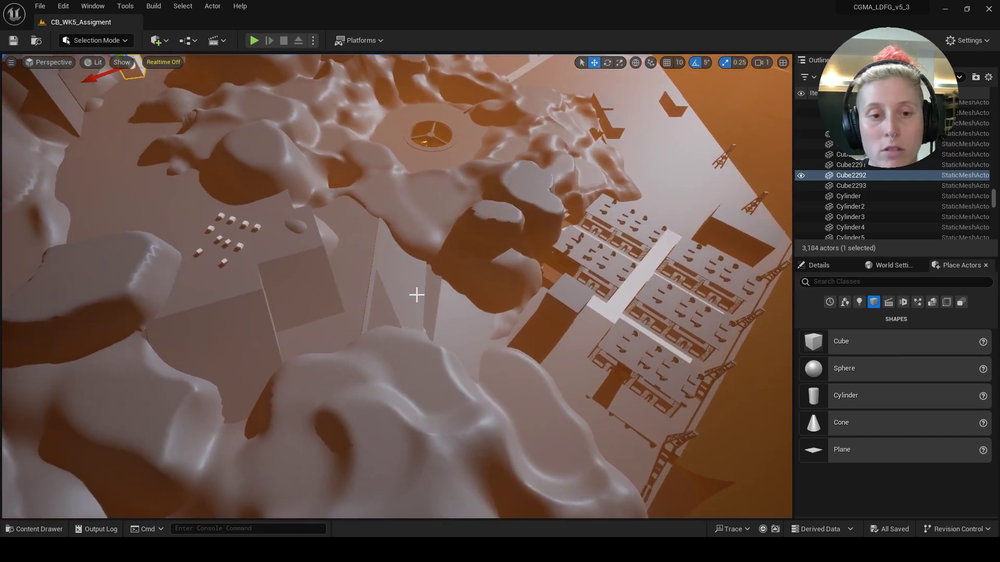
mouse_move(383, 219)
alt+mouse_down()
mouse_move(417, 229)
mouse_move(396, 205)
mouse_move(307, 245)
mouse_move(464, 185)
mouse_move(427, 203)
mouse_move(344, 172)
mouse_move(296, 177)
mouse_move(375, 203)
mouse_move(427, 240)
mouse_move(375, 208)
alt+mouse_up()
right_drag(370, 230, 134, 264)
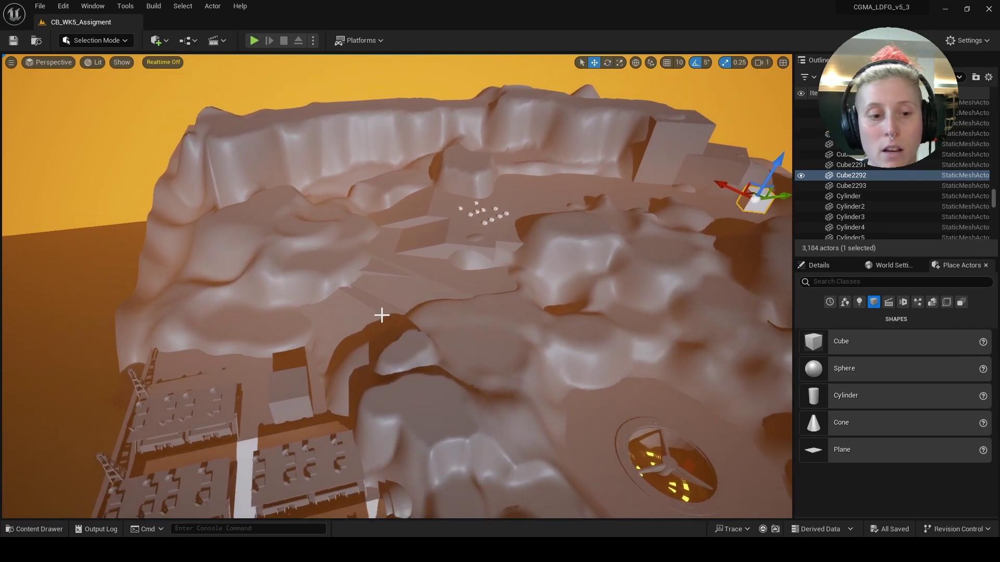
right_drag(337, 329, 526, 330)
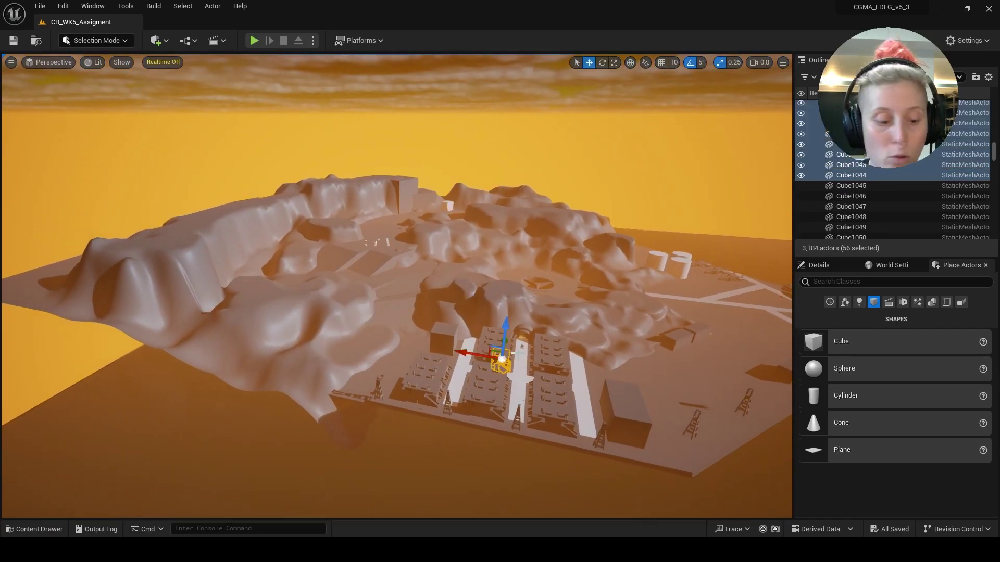
Focus on the selected building with the outside stairs, select the buggy in the street and view the surrounding building fronts.
key(f)
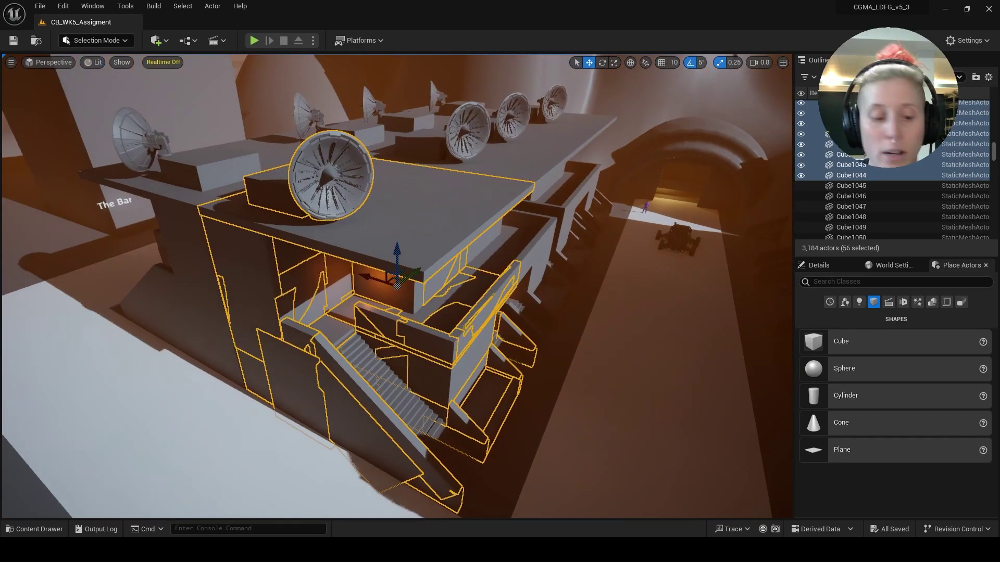
click(679, 240)
key(f)
alt+drag(694, 277, 575, 240)
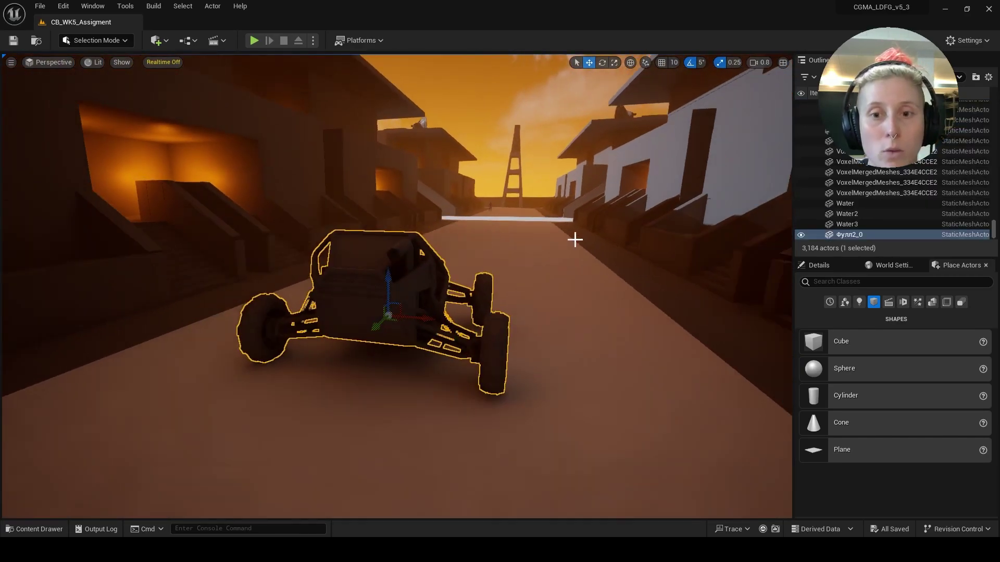
scroll(574, 239, down, 8)
scroll(554, 255, up, 4)
Examine the rows of dish-topped buildings, the cliffs and the crater from above and from several angles.
alt+drag(526, 270, 307, 183)
scroll(498, 265, down, 6)
scroll(346, 223, down, 5)
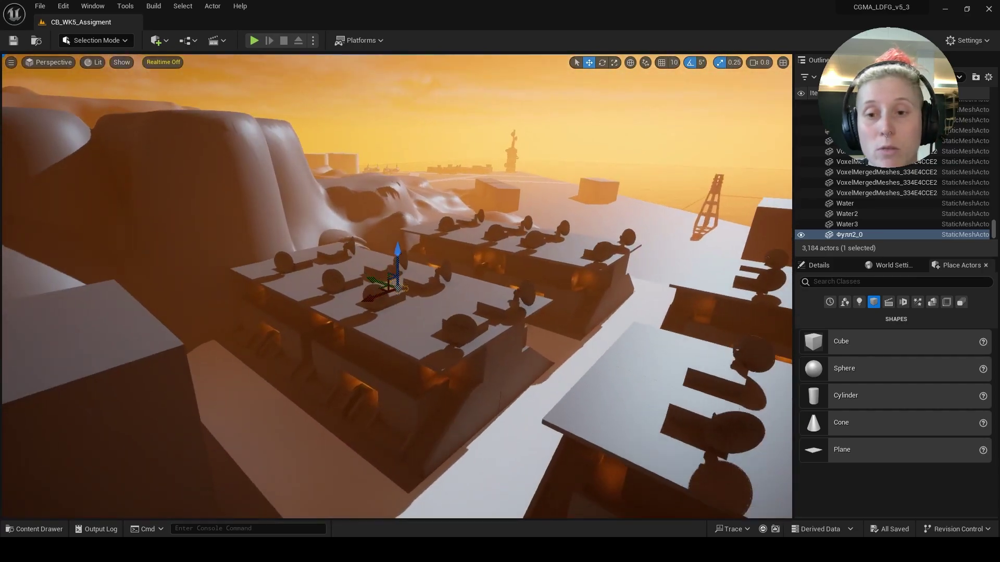
scroll(557, 178, down, 3)
mouse_move(579, 179)
alt+mouse_down()
mouse_move(556, 178)
mouse_move(568, 178)
alt+mouse_up()
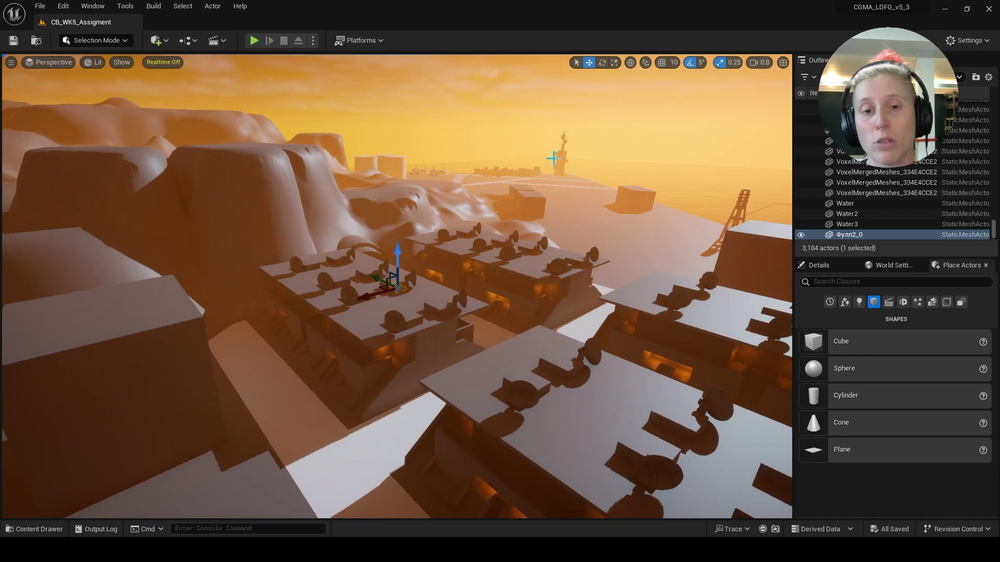
alt+drag(570, 184, 495, 303)
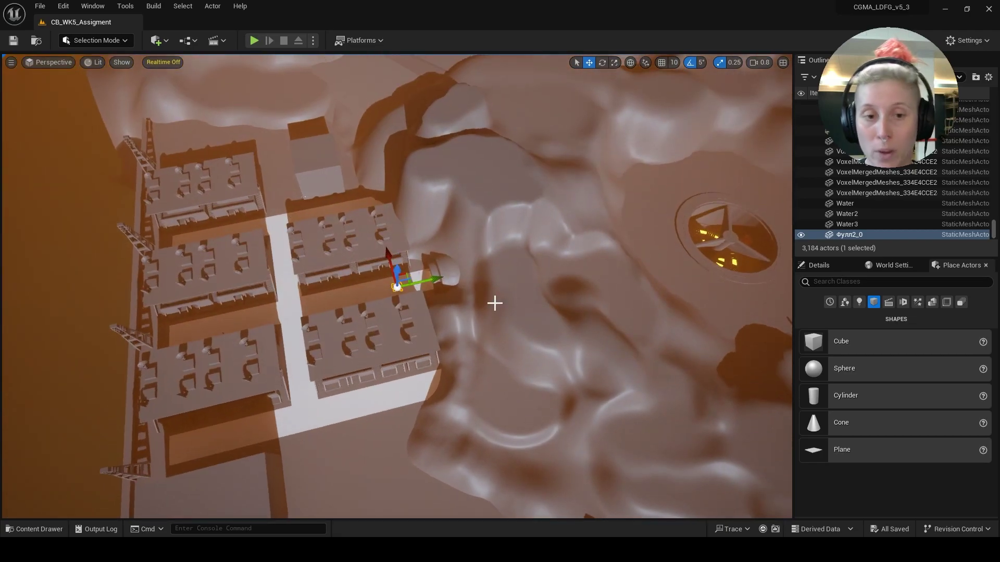
alt+drag(559, 288, 601, 342)
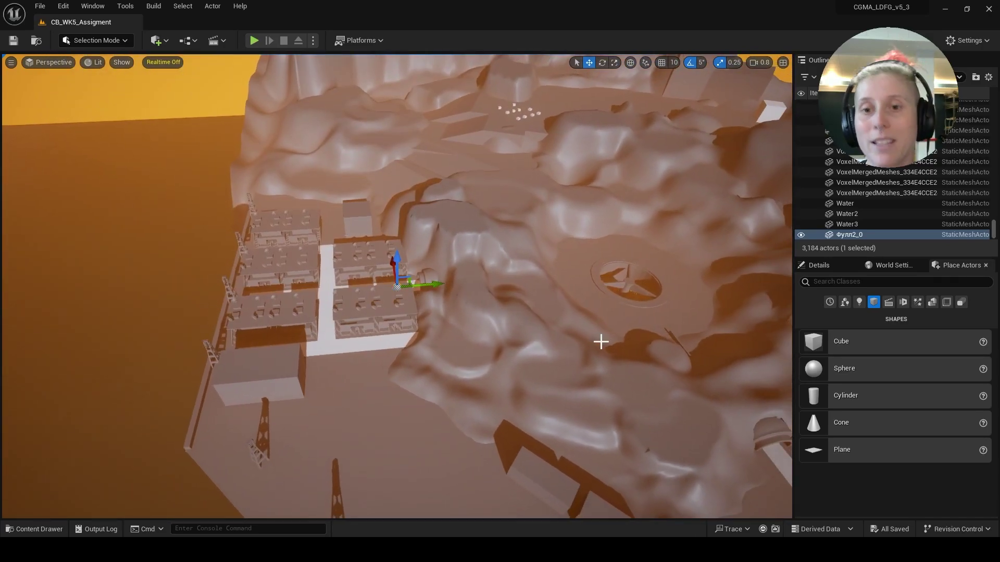
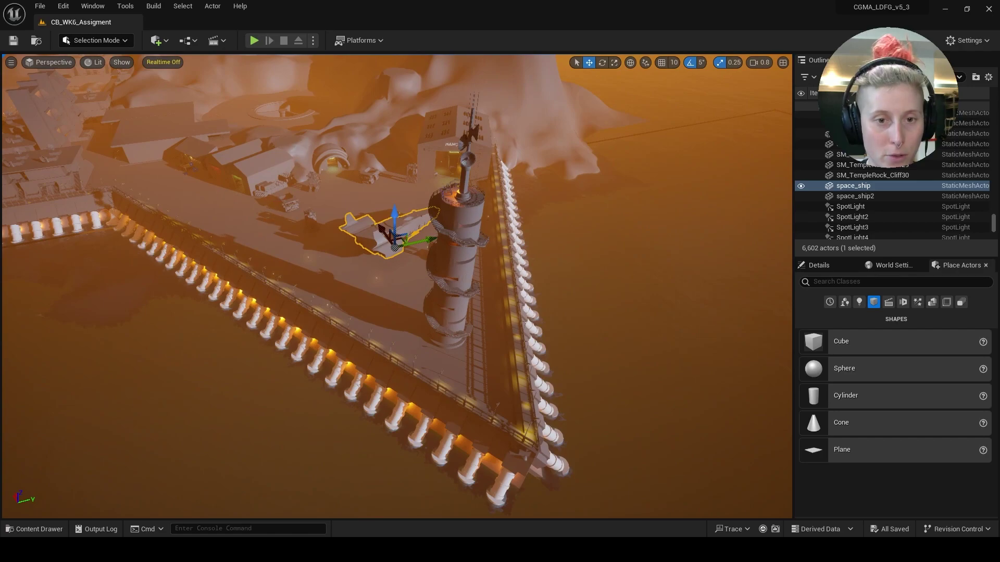
In the CB_WK6_Assigment level, focus on the gabled building near the tunnel and inspect the base, hangar area and lit border around it.
key(f)
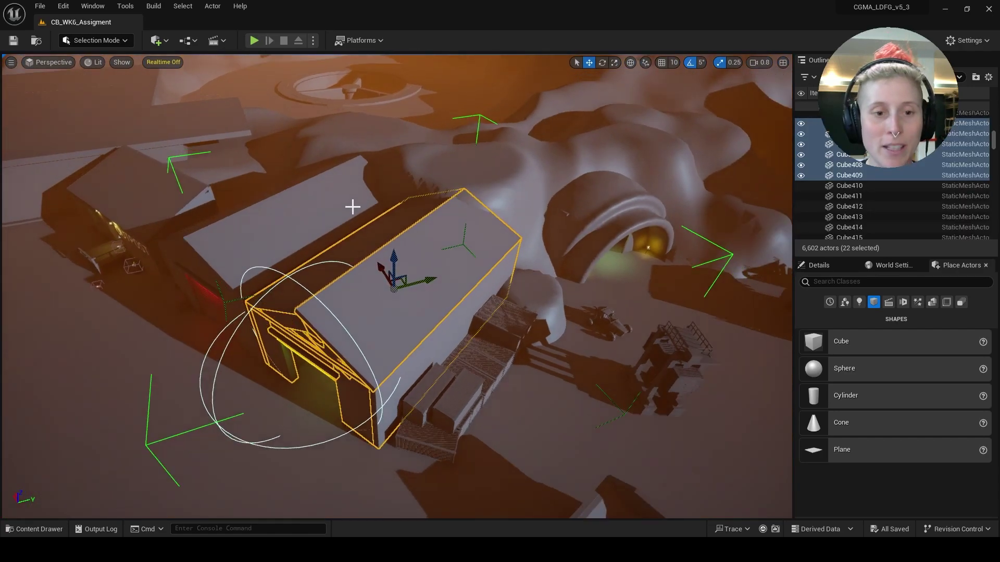
scroll(322, 212, down, 10)
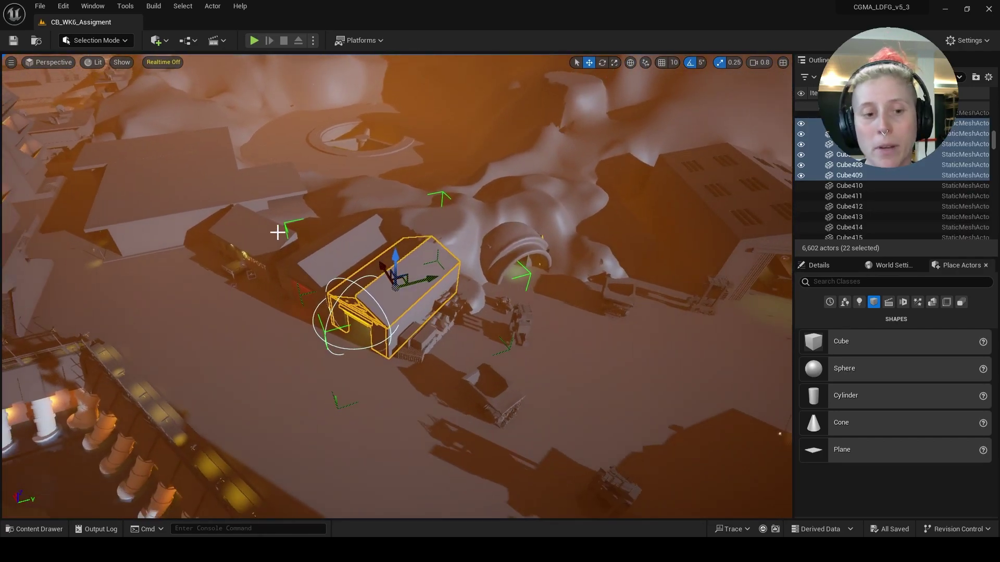
scroll(306, 262, down, 4)
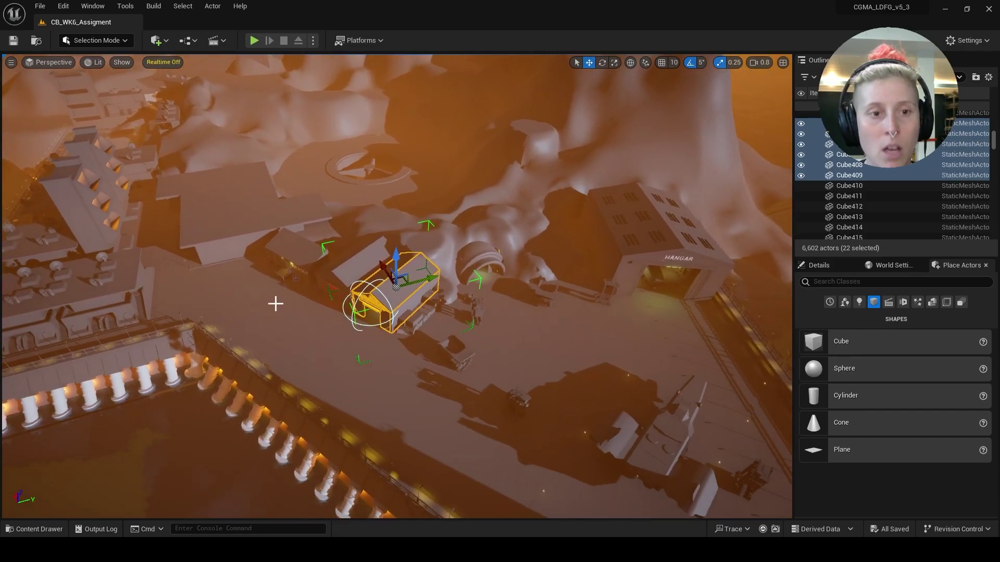
alt+drag(274, 304, 393, 370)
alt+drag(417, 313, 374, 287)
alt+drag(388, 353, 289, 323)
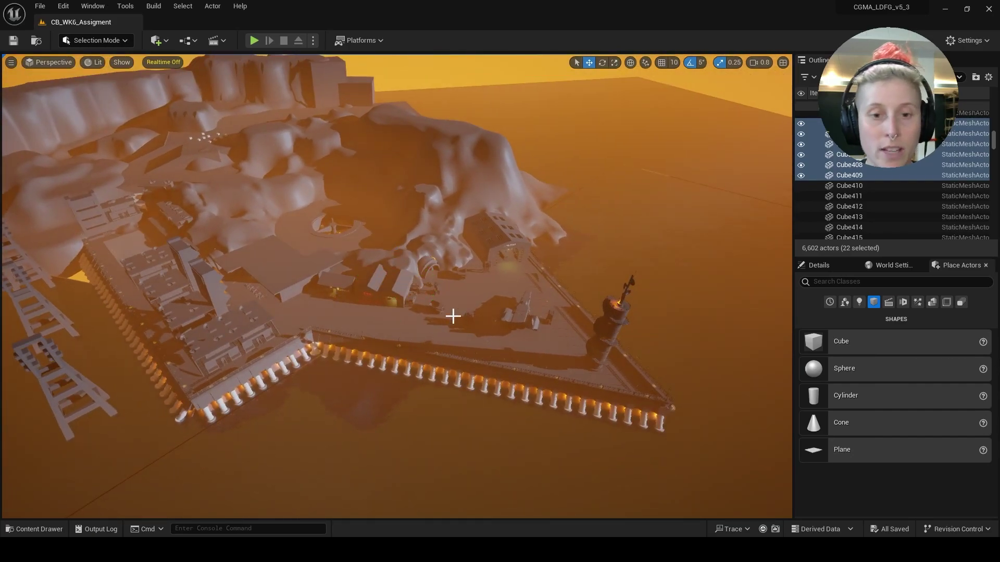
alt+drag(453, 316, 442, 315)
Open the BP folder of Week_06 in the project content and look through its clue, pickup and story blueprints.
click(41, 526)
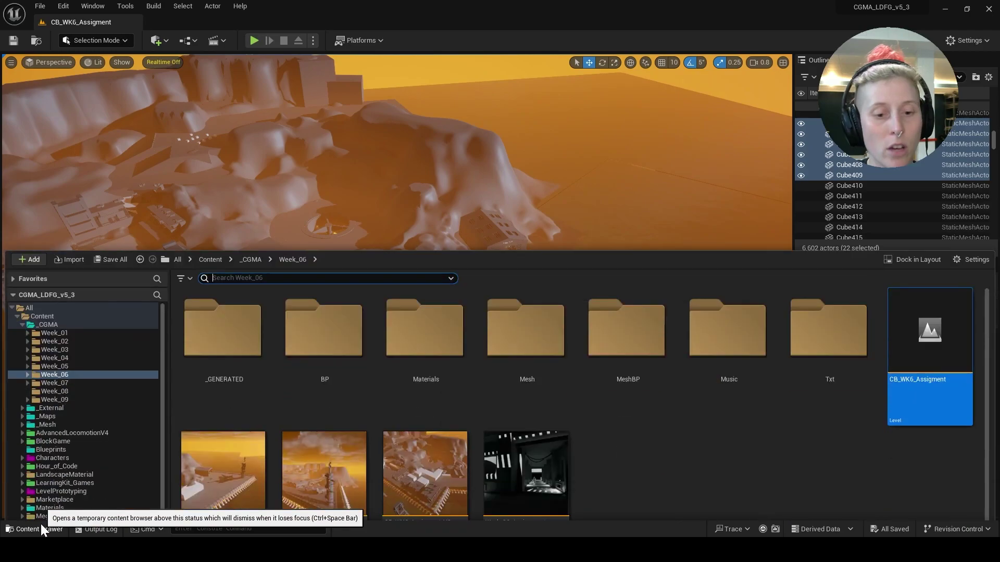
double_click(308, 285)
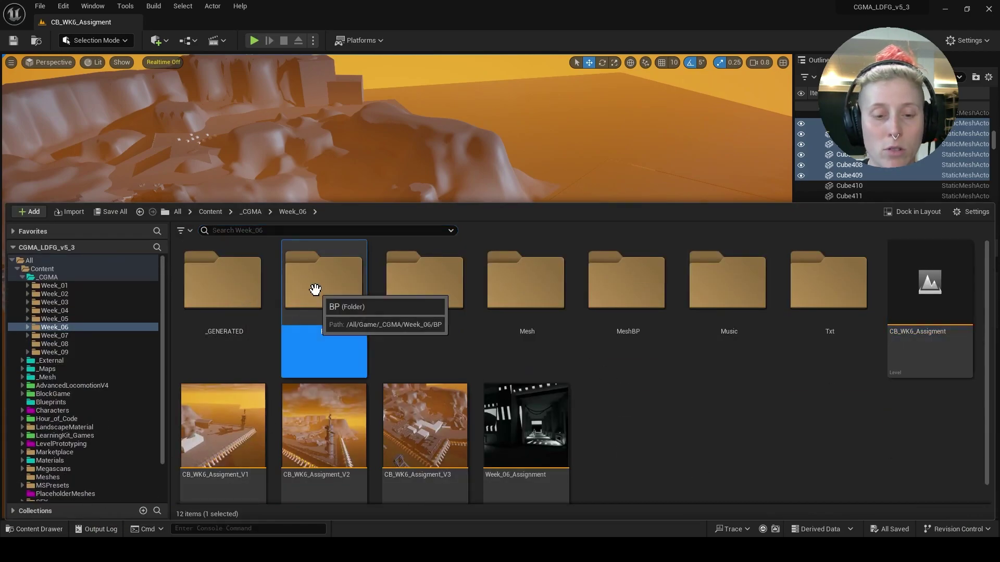
scroll(362, 350, down, 1)
scroll(361, 351, up, 1)
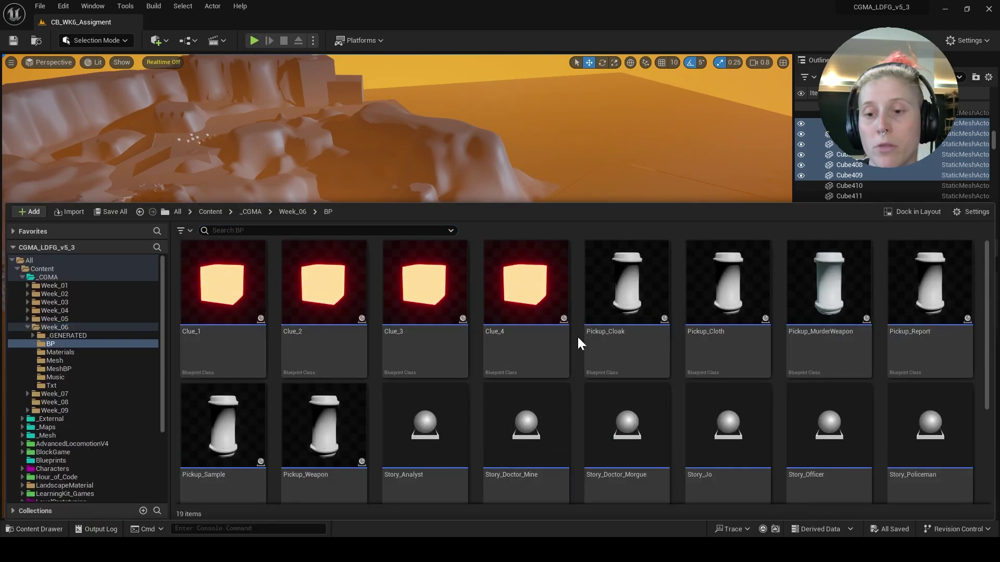
scroll(729, 338, down, 1)
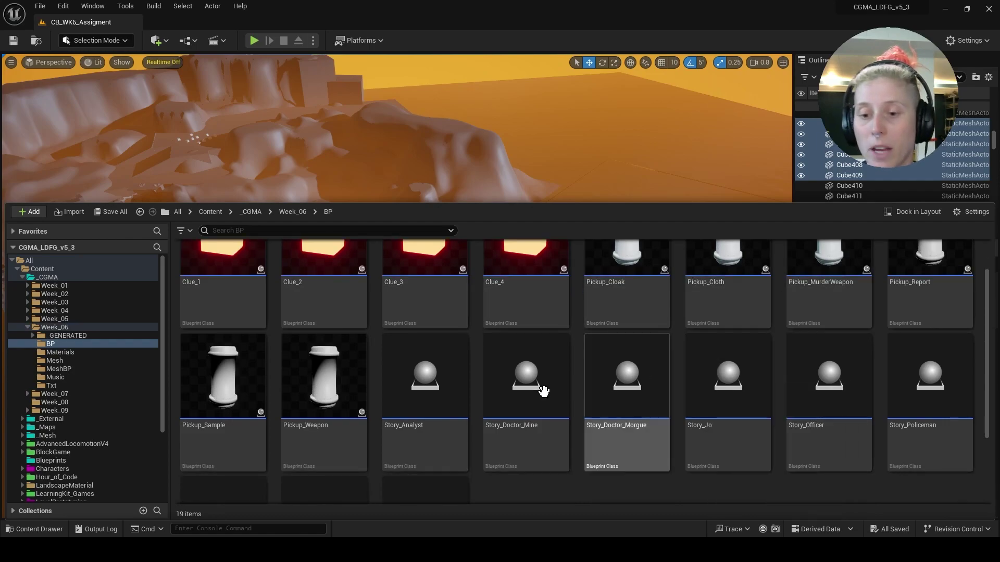
scroll(417, 415, down, 2)
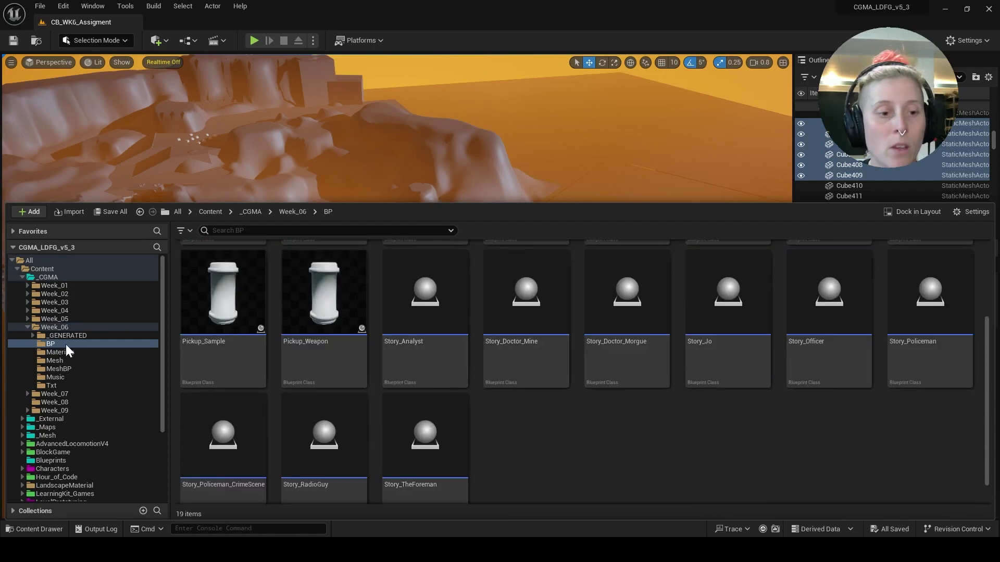
Check the Materials folder of Week_06 and open its Mesh folder to view the static meshes.
click(61, 328)
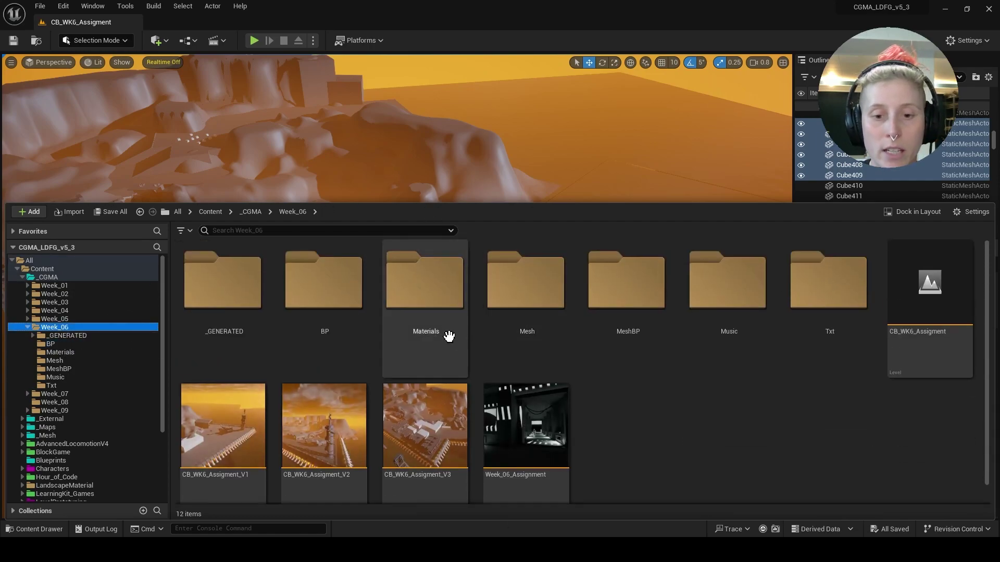
double_click(445, 313)
click(70, 327)
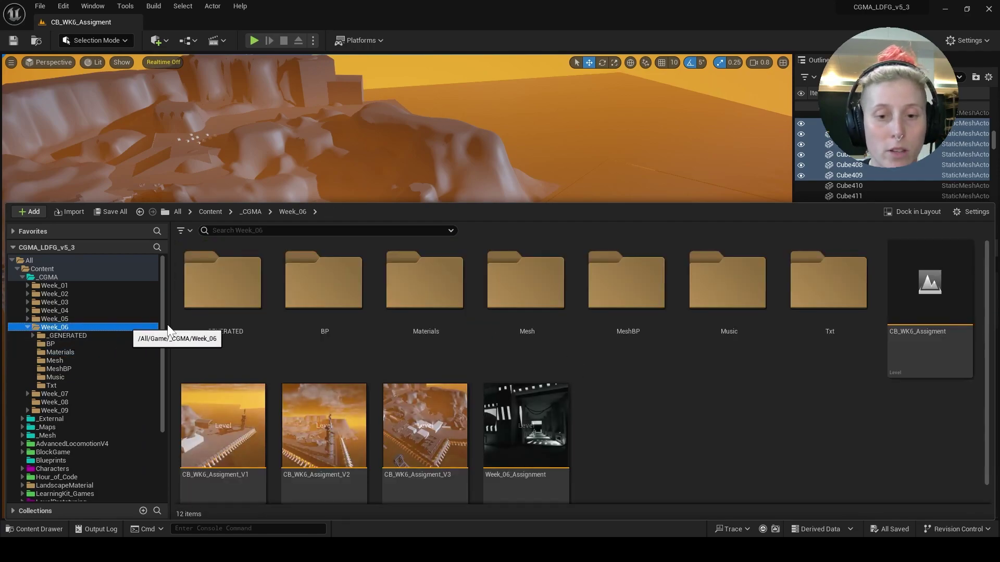
click(520, 287)
double_click(520, 287)
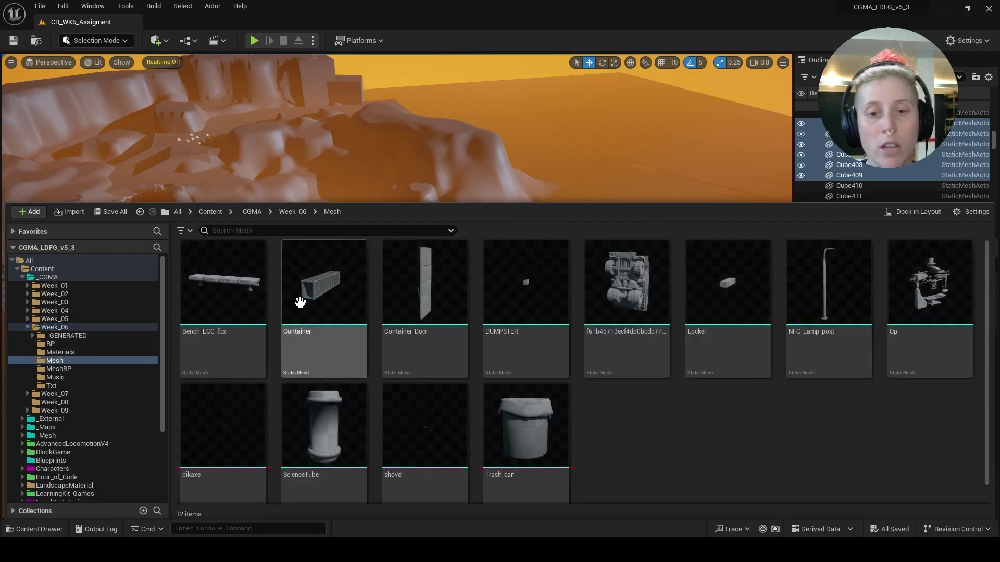
Open the MeshBP folder of Week_06 and review its reusable blueprints, such as Container_CLOSED and Map_Border.
click(66, 328)
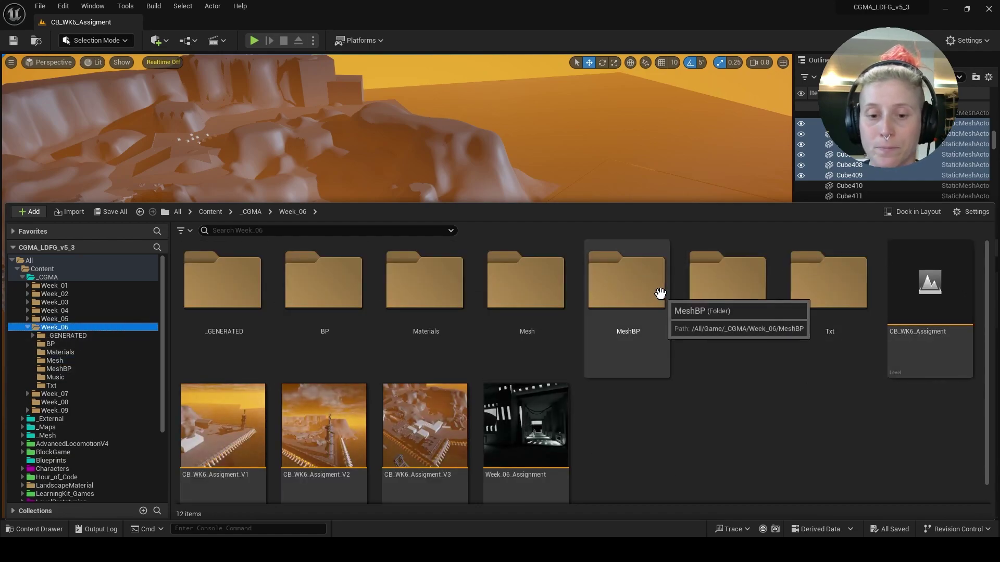
double_click(604, 263)
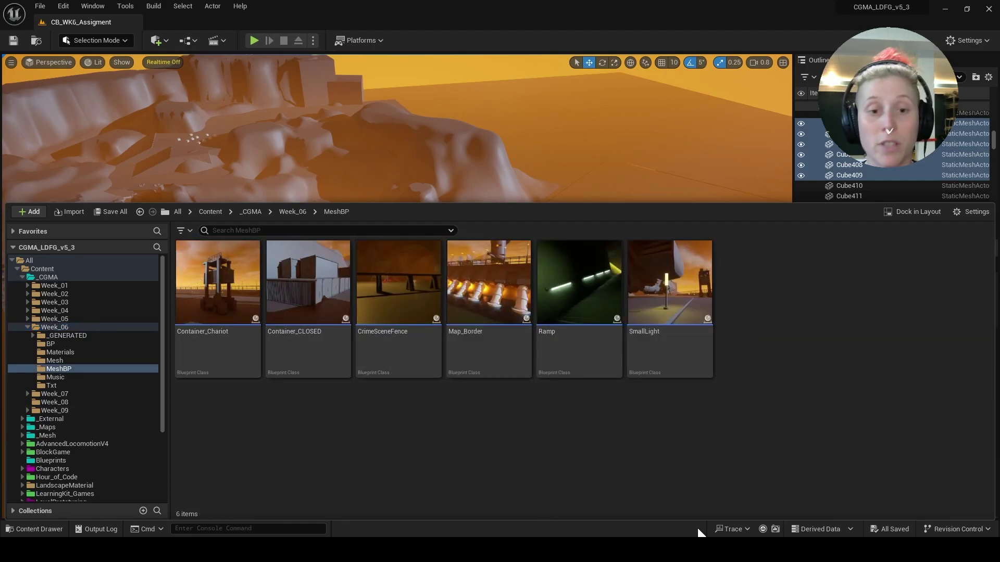
click(416, 340)
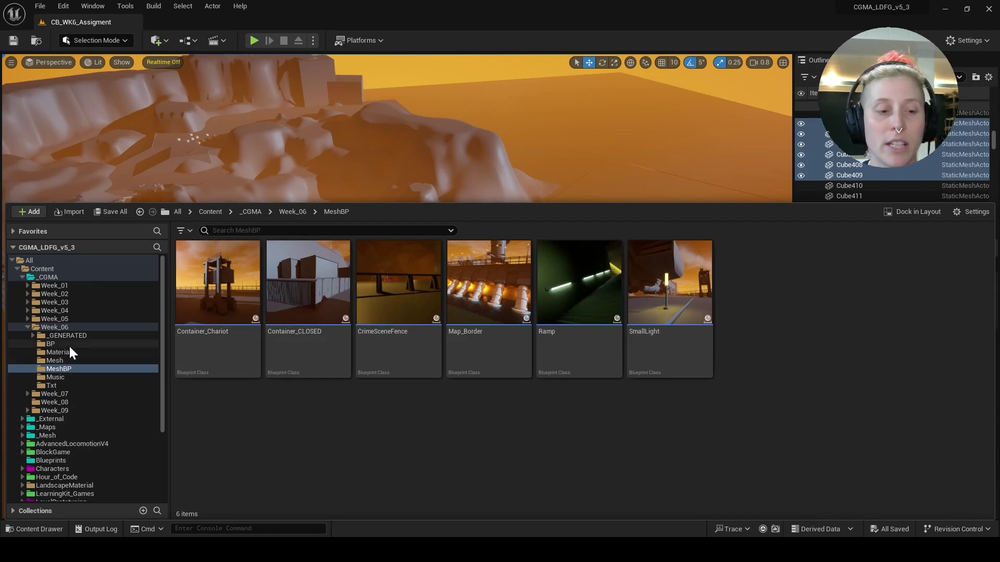
click(74, 326)
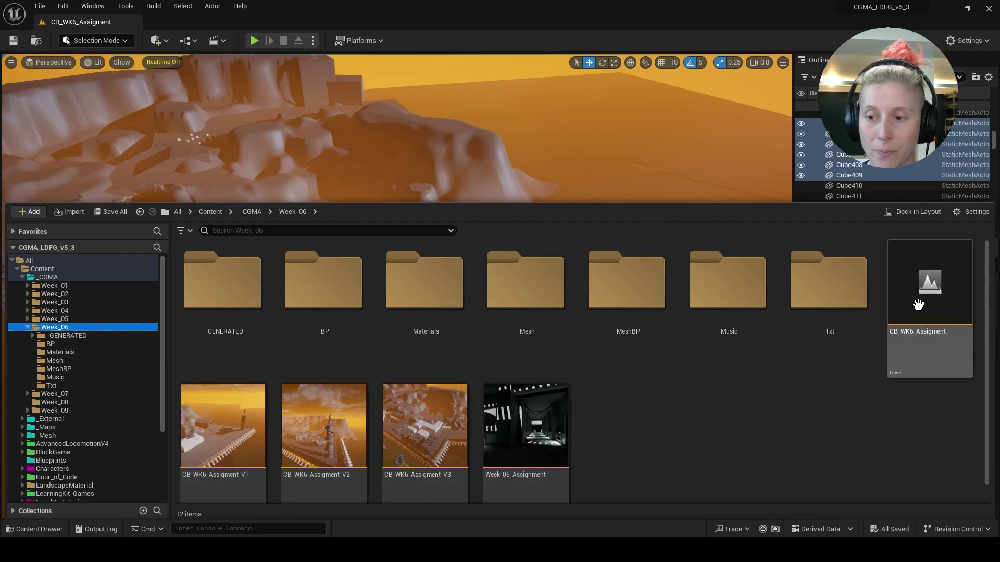
double_click(616, 279)
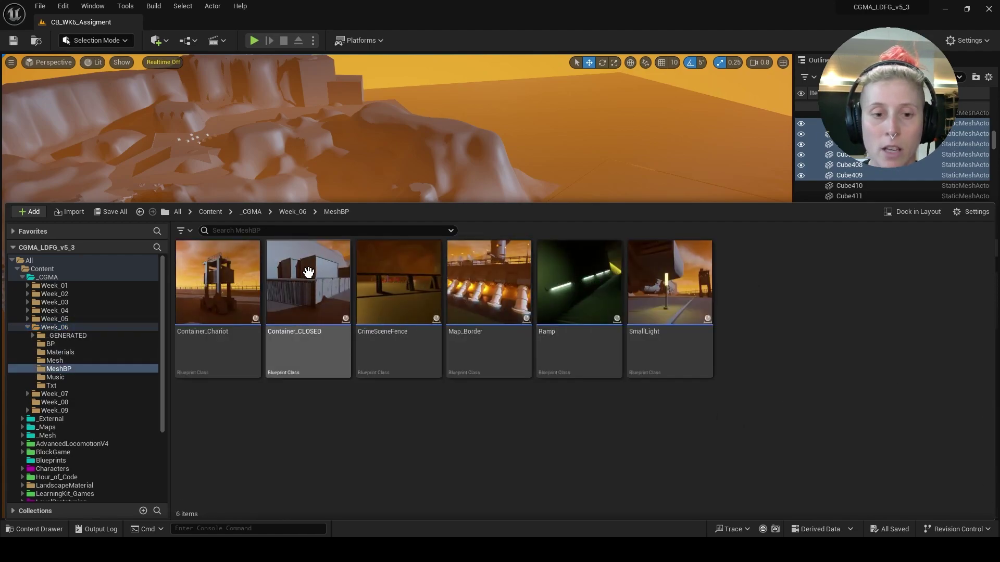
Select the dump truck in the yard near the tunnel, focus on it and view it from the front.
click(411, 172)
mouse_move(554, 315)
alt+mouse_down()
mouse_move(553, 333)
mouse_move(554, 314)
alt+mouse_up()
click(513, 308)
alt+drag(441, 290, 440, 315)
click(491, 314)
key(f)
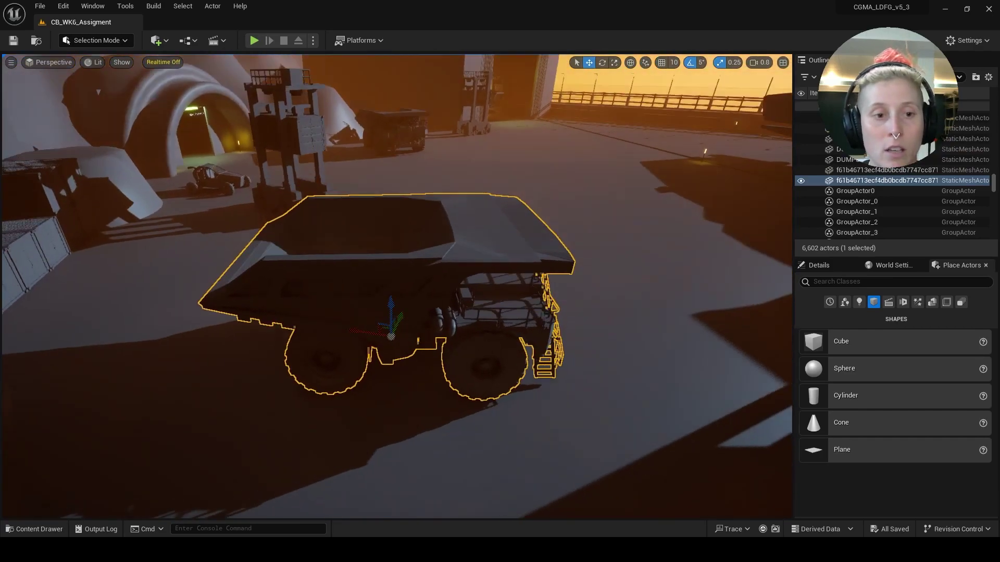
alt+drag(491, 314, 387, 314)
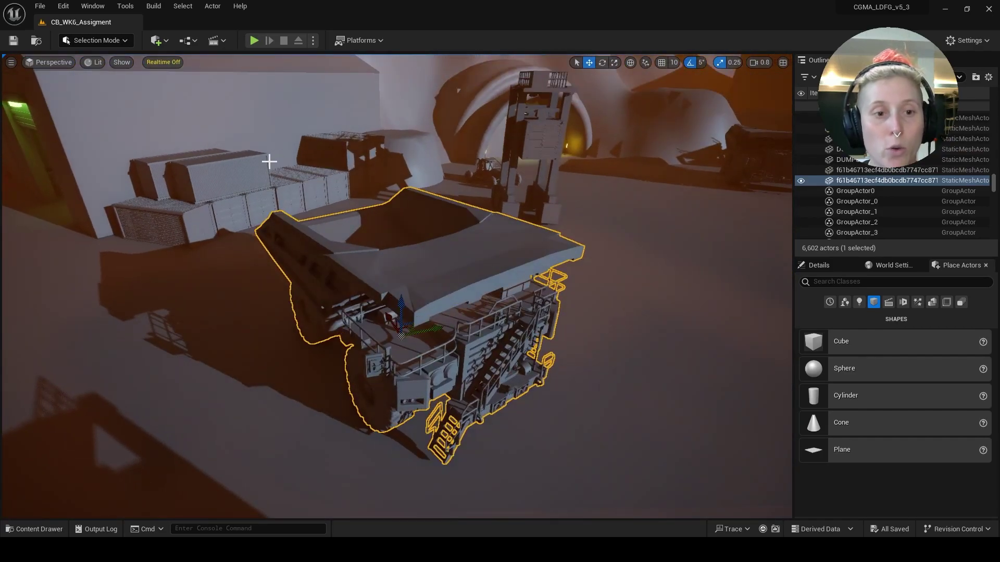
Try grouping the eight closed containers stacked along the wall, and undo the grouping.
click(249, 166)
key(f)
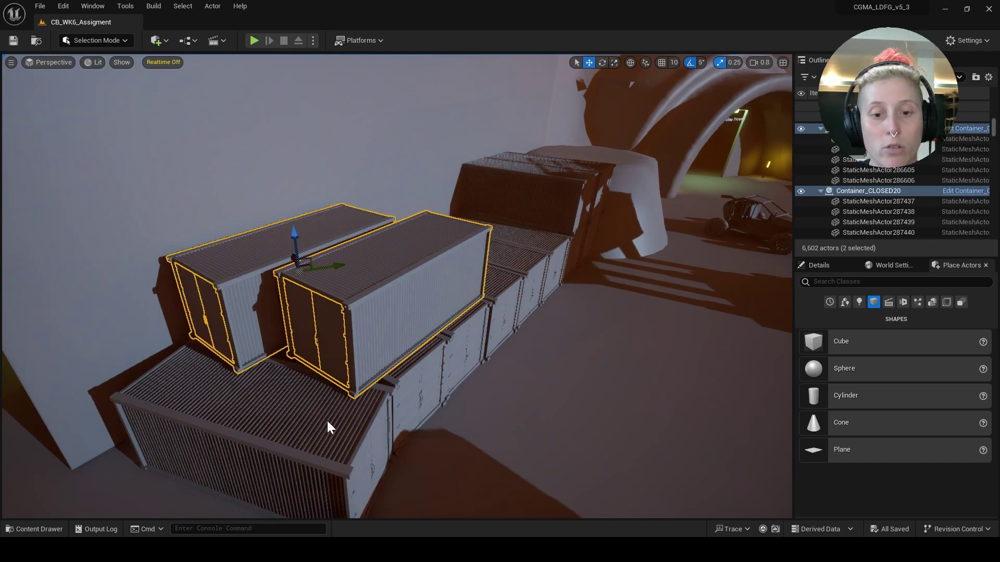
ctrl+click(327, 421)
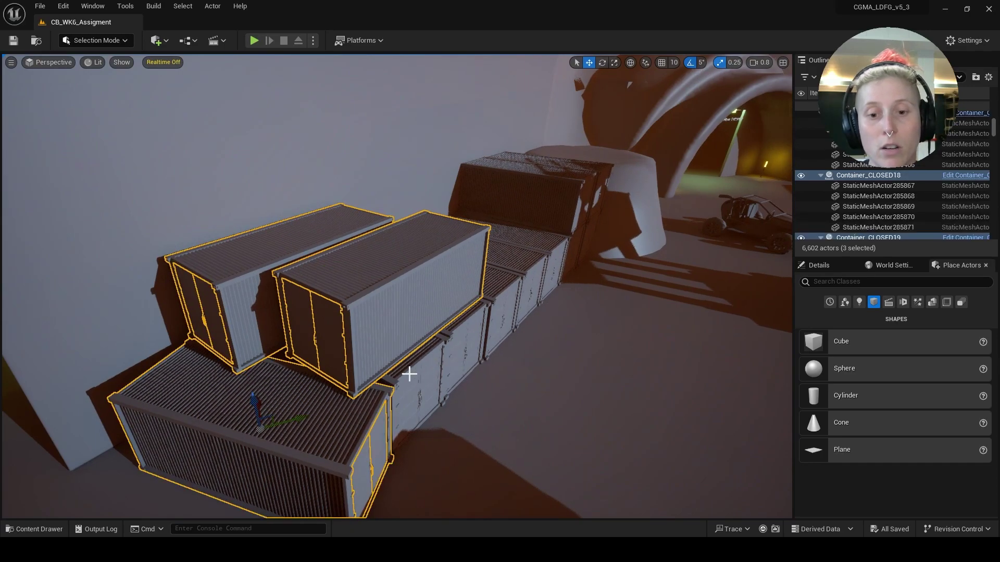
ctrl+click(411, 374)
ctrl+click(501, 304)
ctrl+click(536, 265)
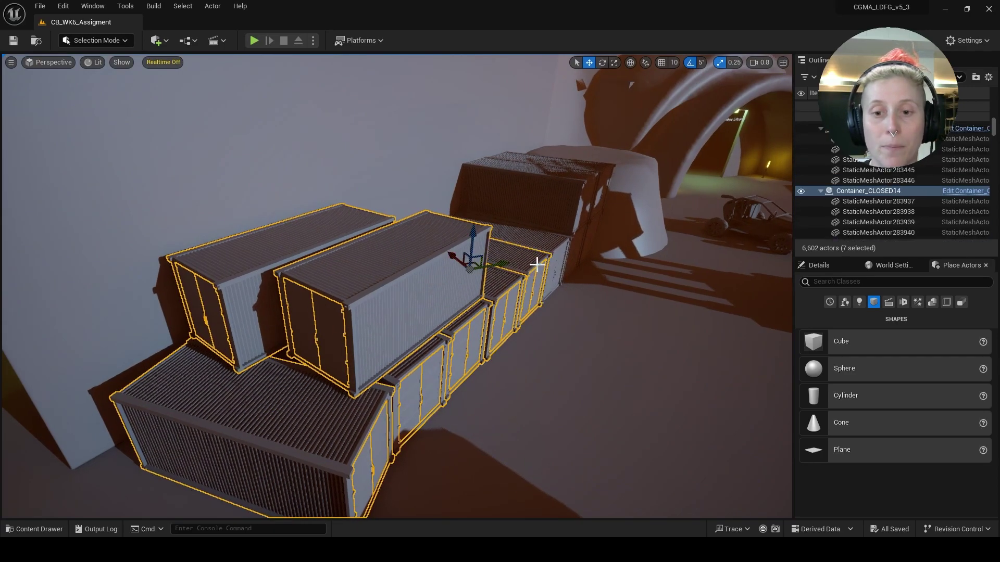
mouse_move(536, 356)
alt+mouse_down()
mouse_move(525, 338)
mouse_move(522, 354)
alt+mouse_up()
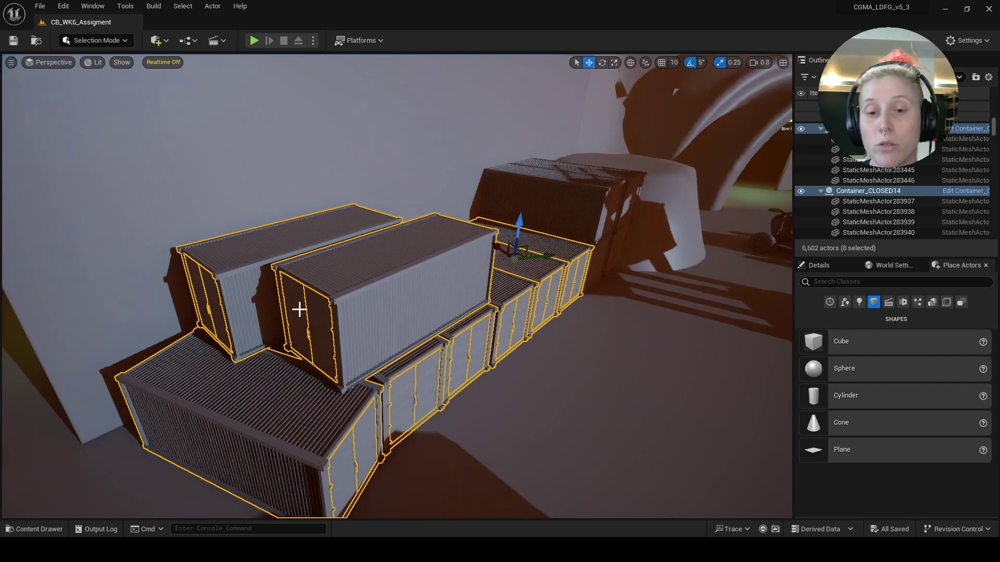
key(ctrl+g)
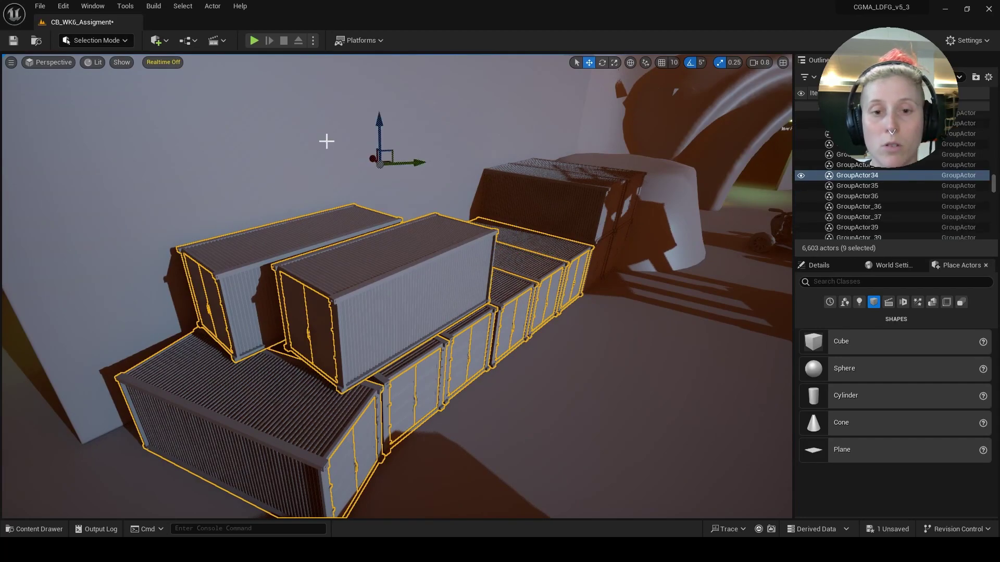
alt+drag(522, 354, 522, 406)
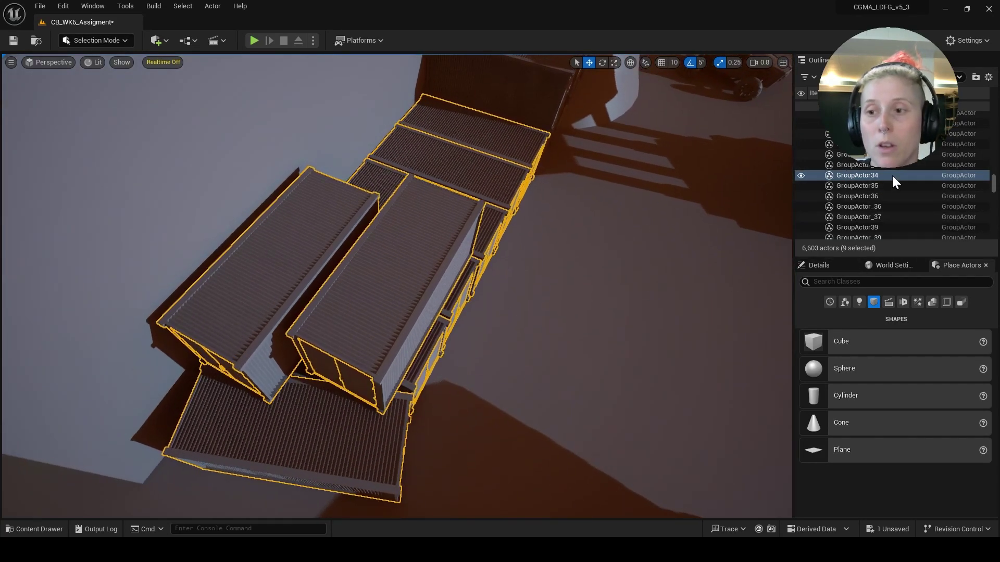
key(ctrl+z)
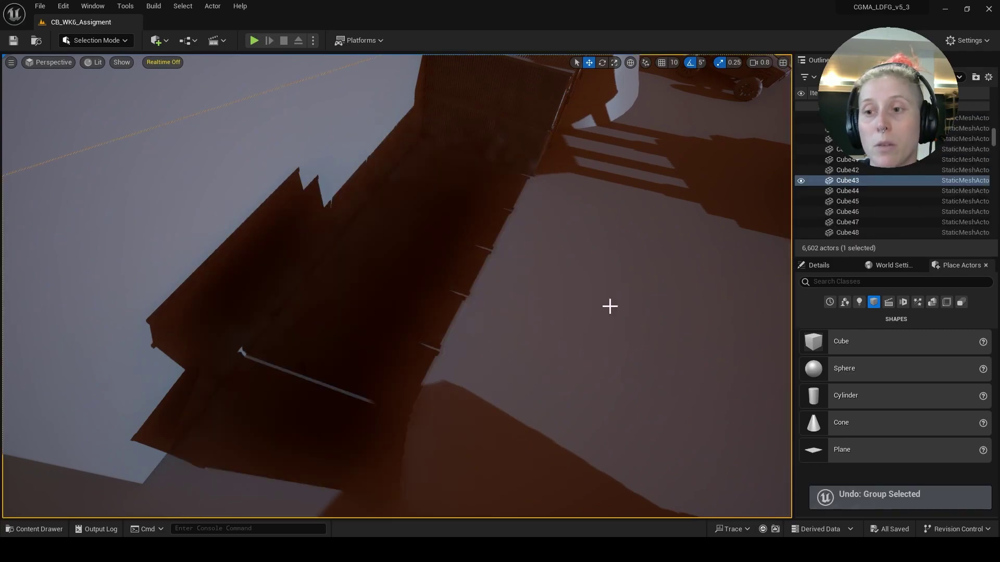
Try converting five of the stacked closed containers along the wall to a Blueprint class, and cancel the creation.
click(446, 315)
alt+drag(631, 336, 587, 263)
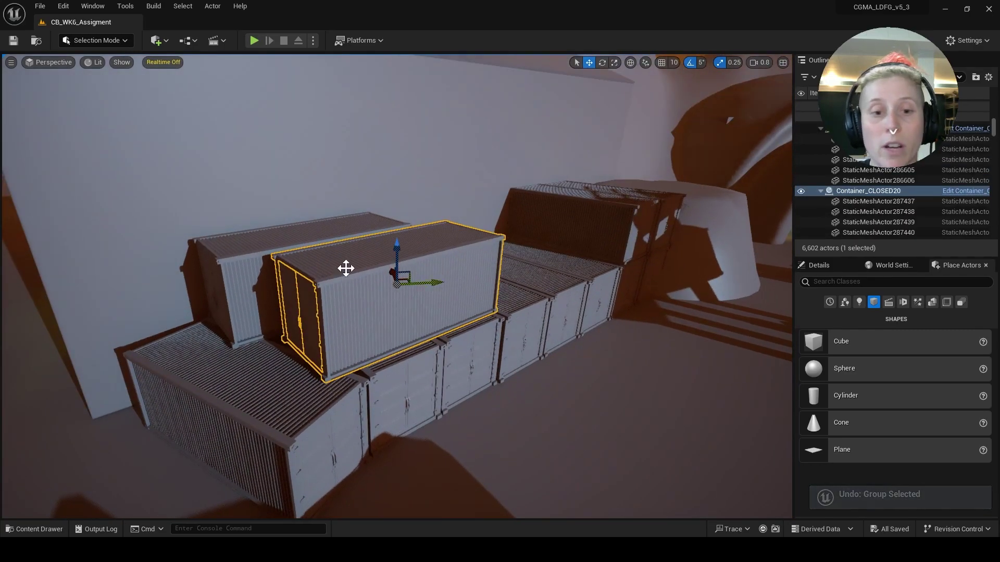
ctrl+click(279, 374)
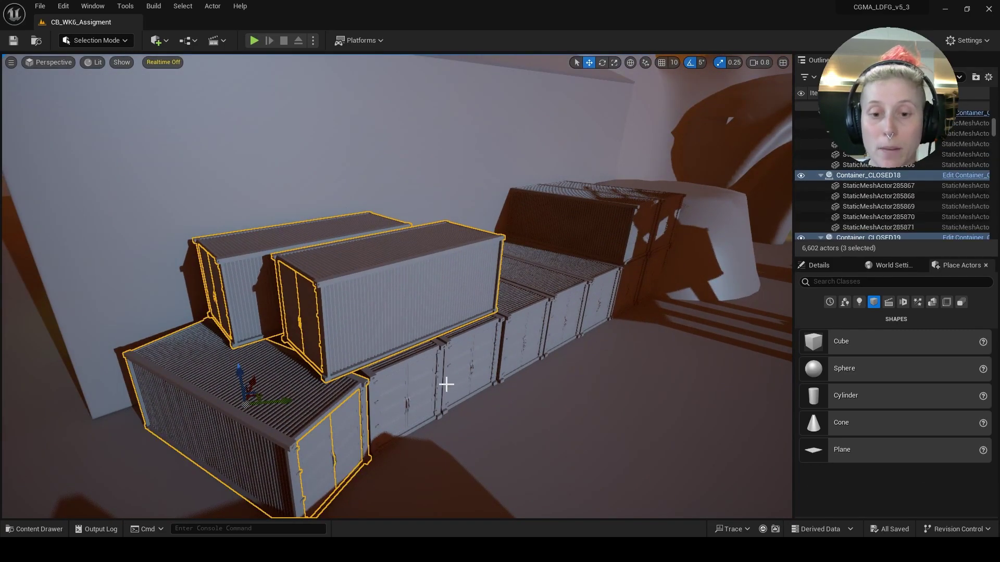
ctrl+click(409, 385)
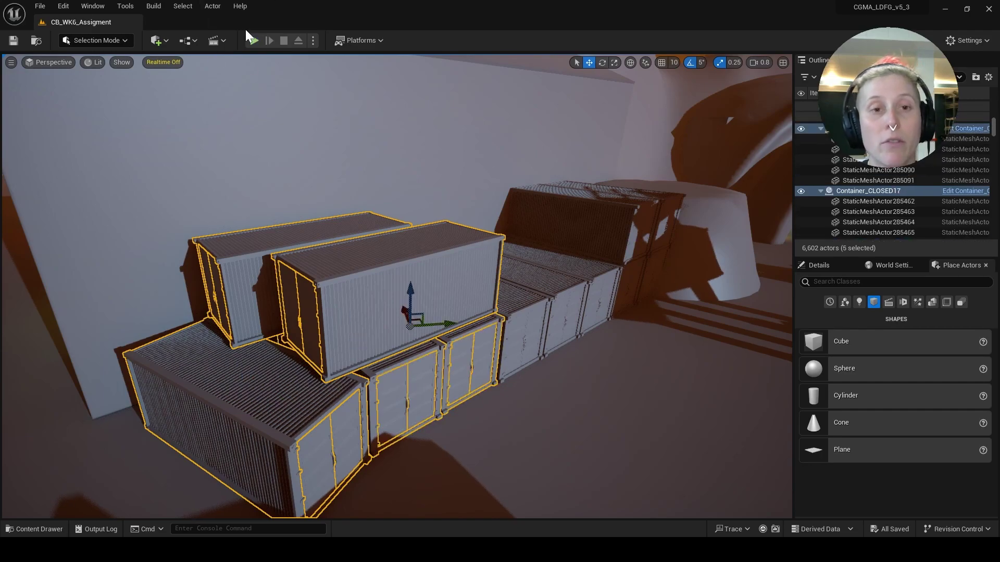
click(189, 41)
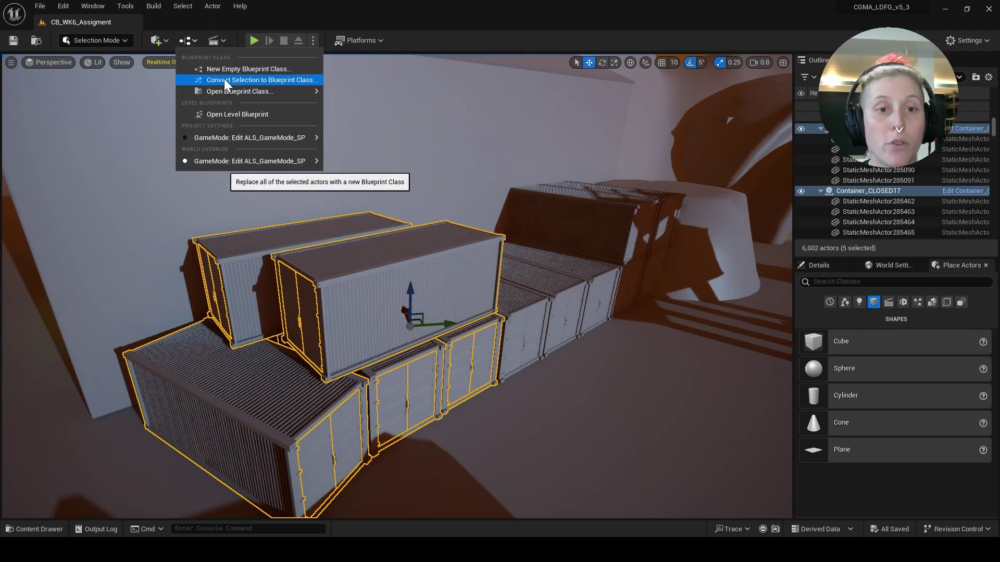
click(233, 80)
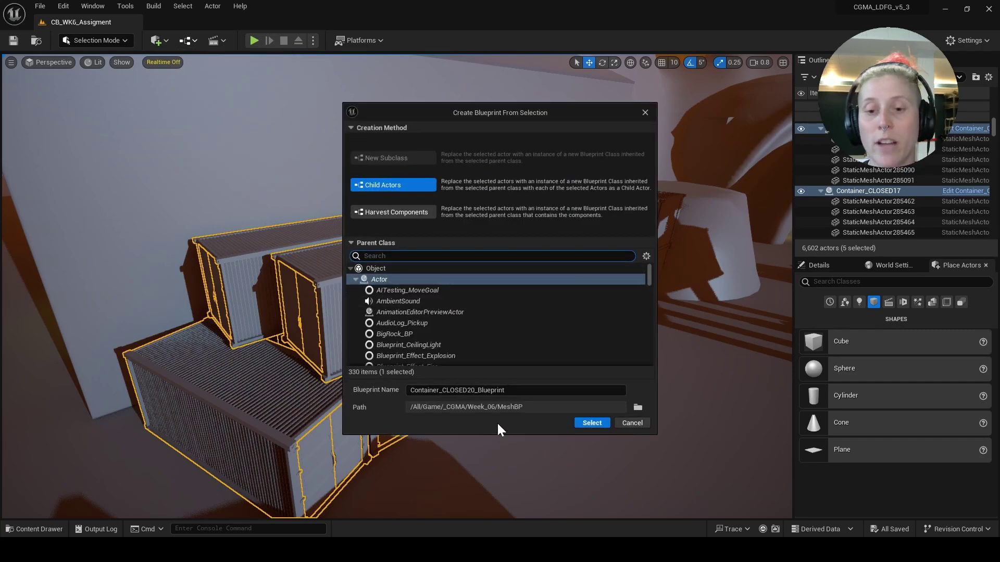
click(632, 423)
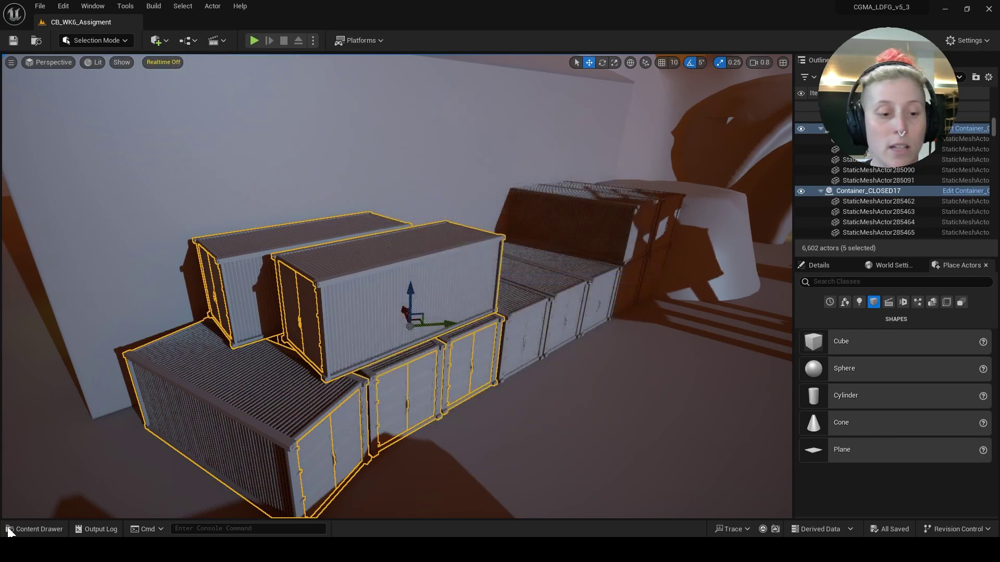
Try placing a Map_Border blueprint from MeshBP in the yard and raising it above the ground, and undo both changes.
click(35, 529)
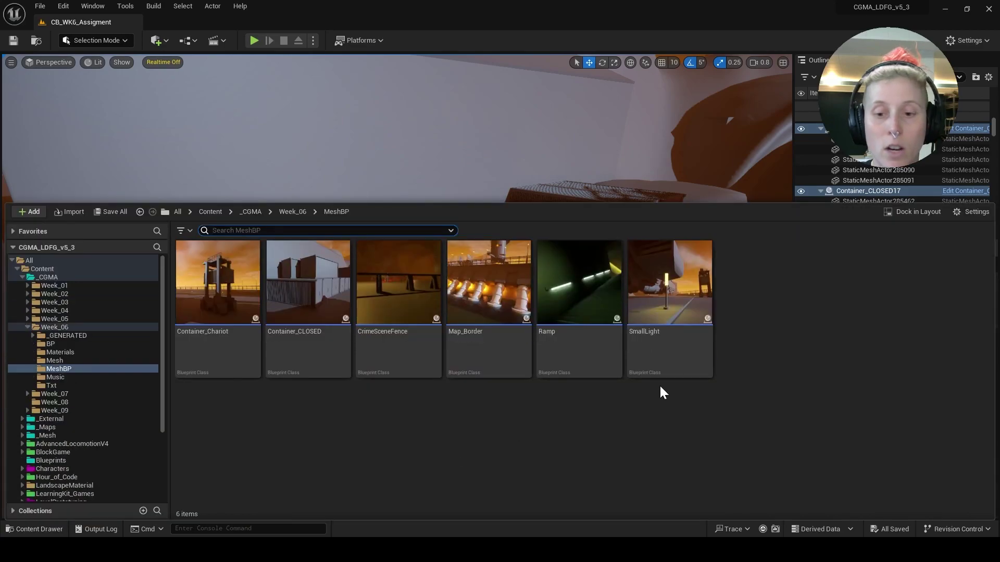
click(489, 284)
drag(333, 137, 575, 261)
scroll(575, 260, down, 5)
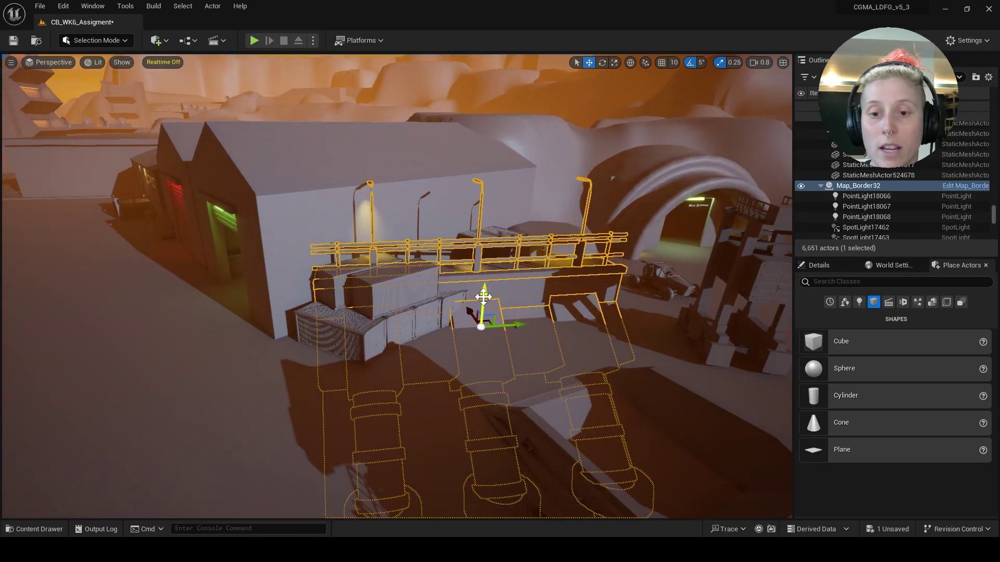
drag(483, 292, 488, 125)
alt+drag(488, 125, 537, 141)
right_drag(464, 130, 415, 229)
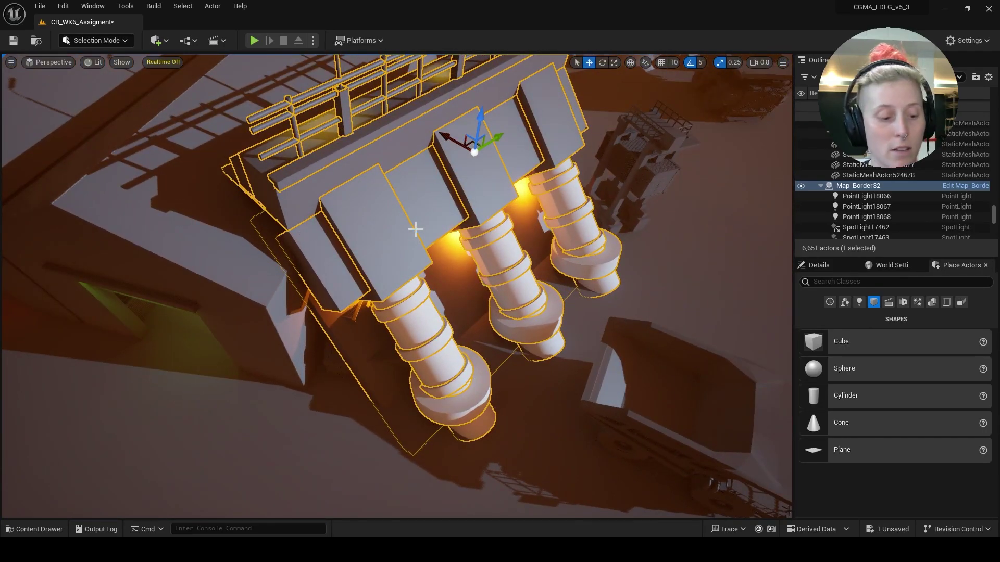
key(ctrl+z)
right_drag(553, 283, 521, 250)
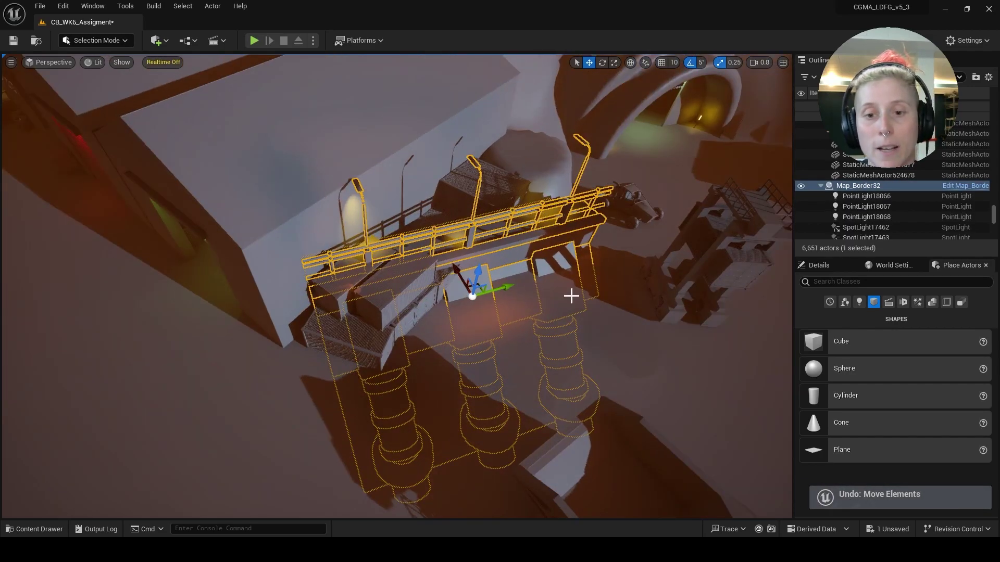
key(ctrl+z)
Examine the repeated border segments along the base's edge and select the tower assembly beyond the yard.
right_drag(656, 338, 342, 377)
alt+drag(541, 308, 535, 284)
right_drag(535, 283, 491, 276)
click(119, 182)
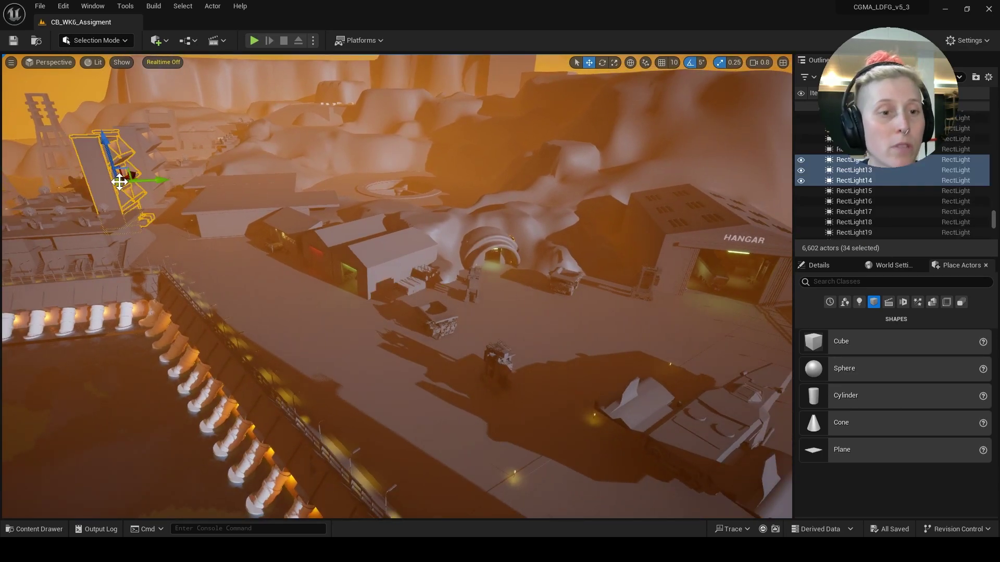
alt+drag(228, 190, 245, 242)
click(224, 130)
click(151, 120)
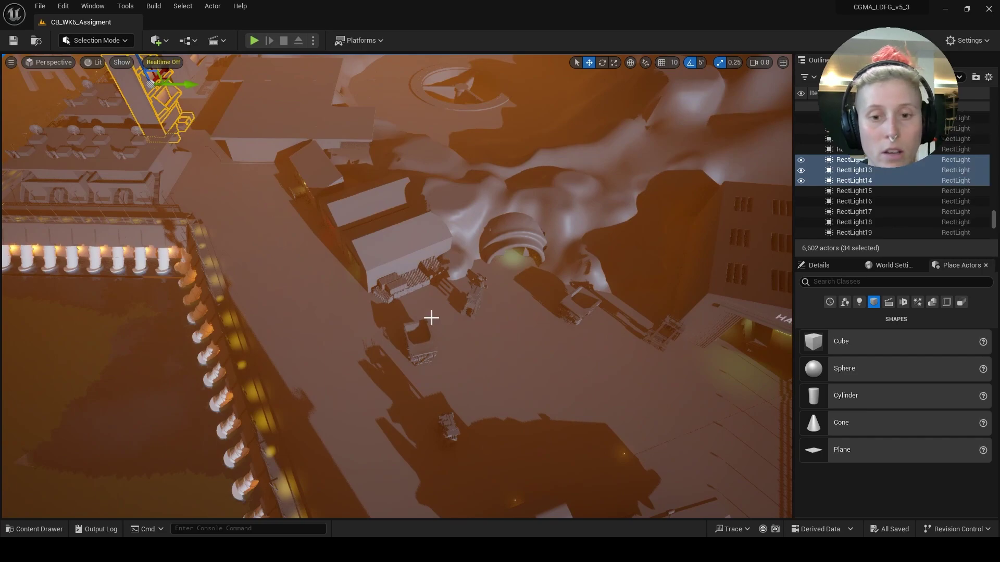
right_drag(431, 318, 275, 292)
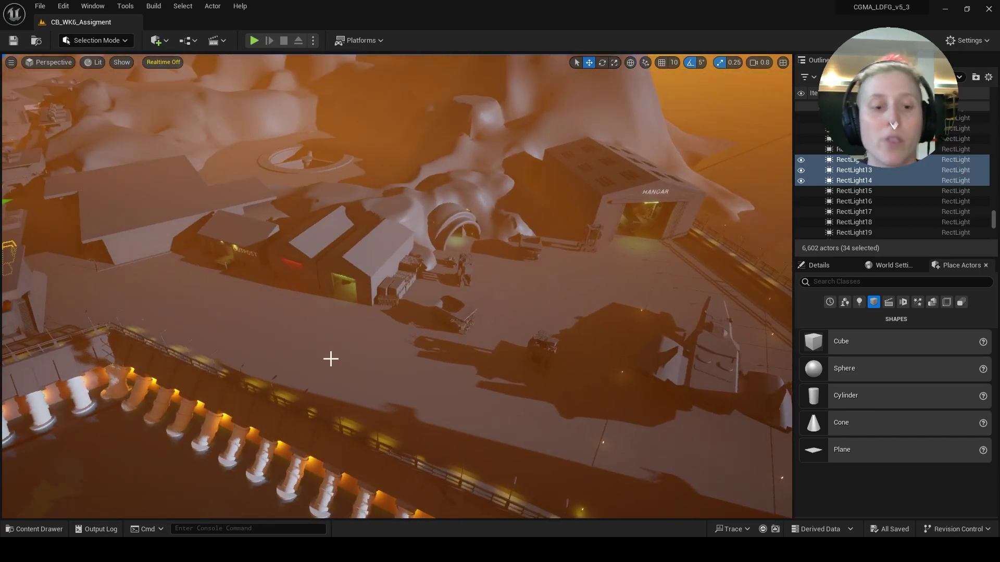
scroll(331, 359, down, 4)
right_drag(388, 344, 456, 343)
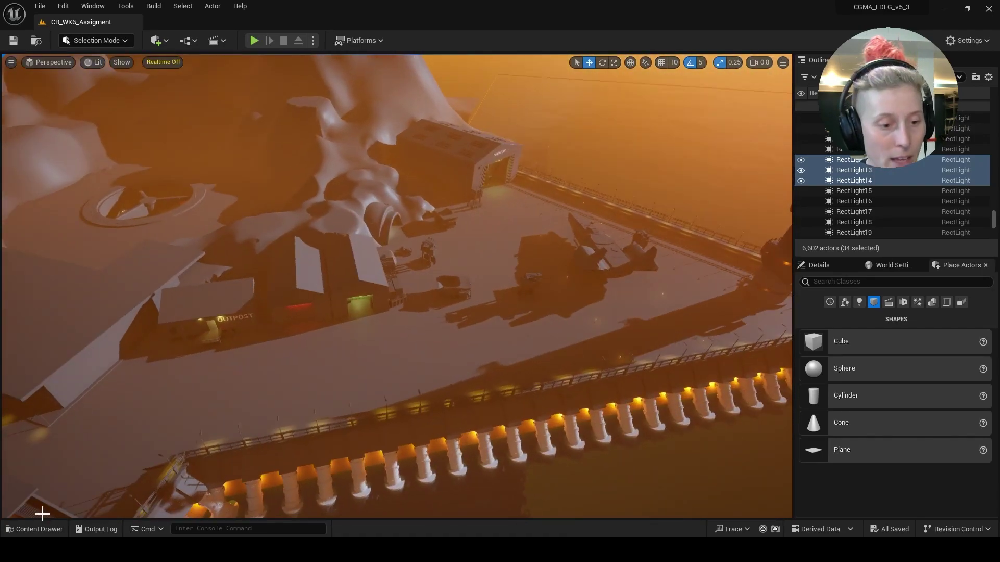
Open the Music folder of Week_06, review its sound waves, and return to the Week_06 folder.
click(36, 529)
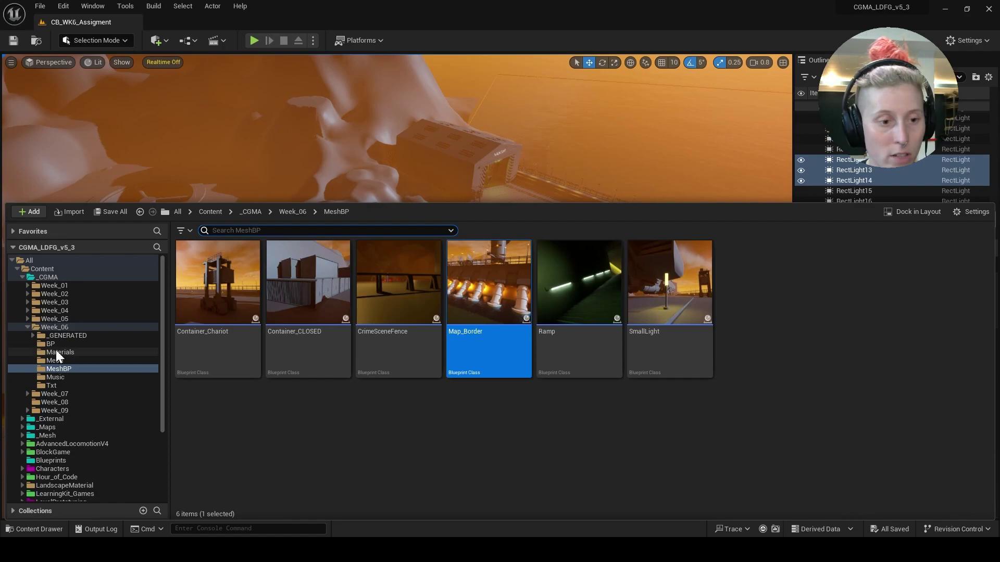
click(59, 327)
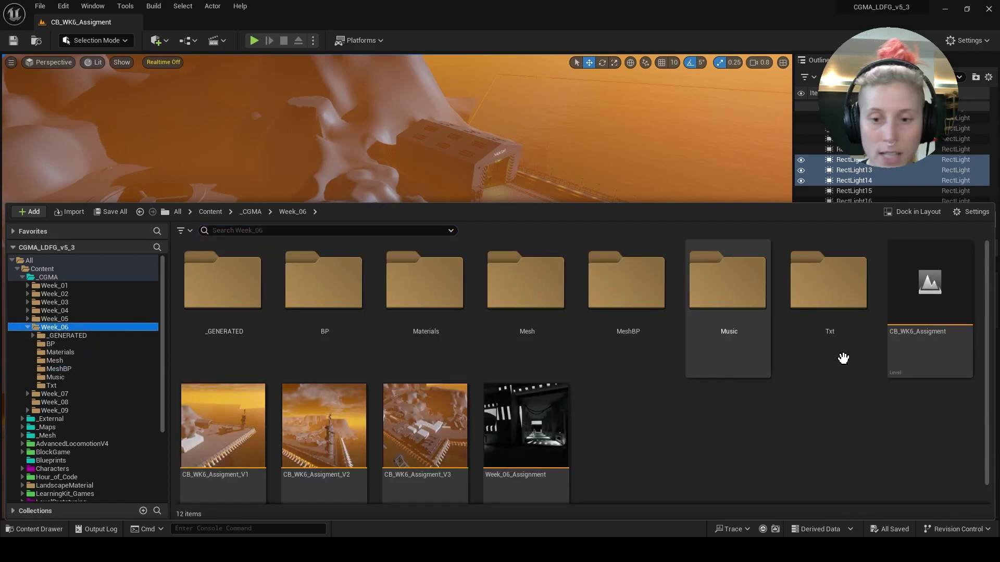
double_click(725, 284)
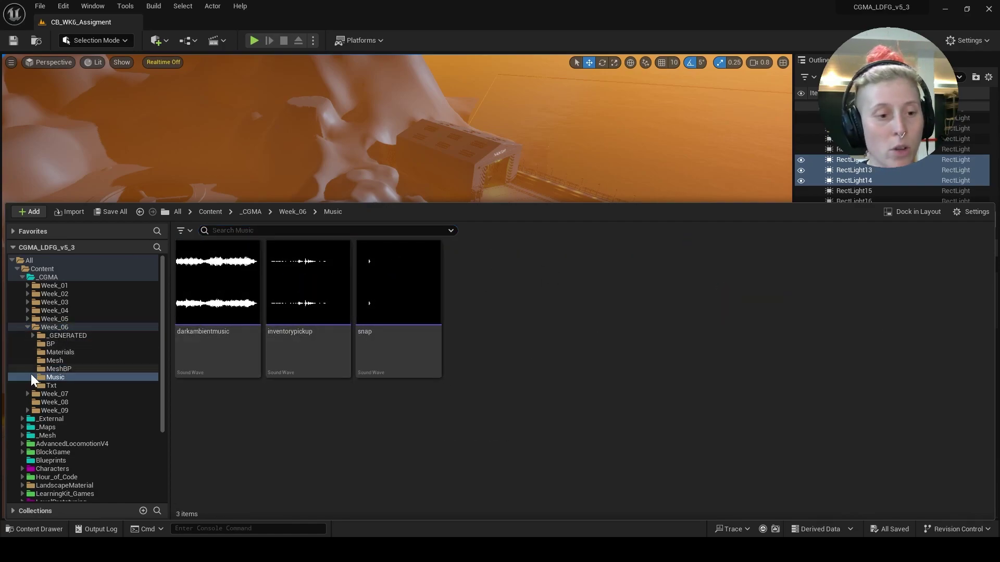
click(54, 327)
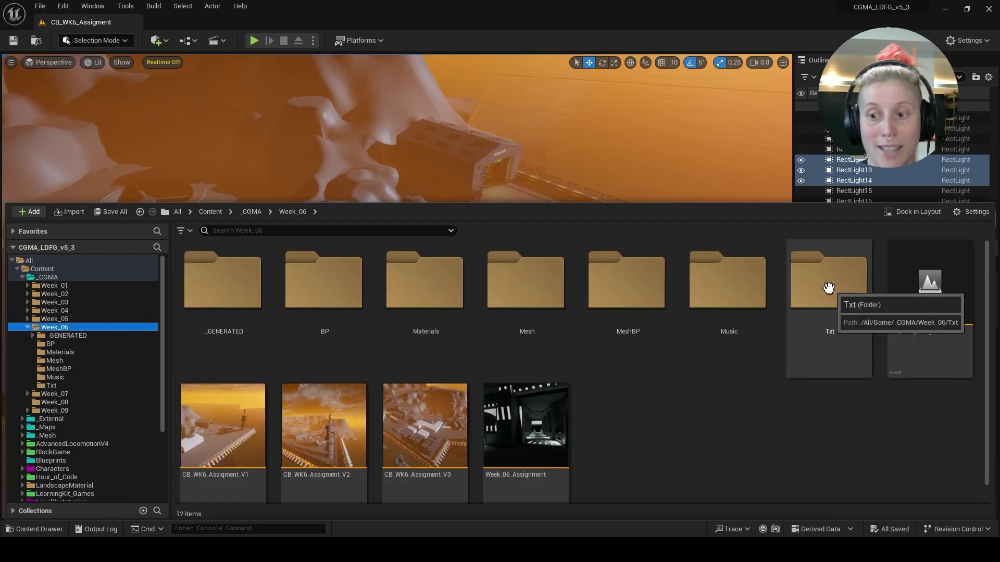
Open the Txt folder of Week_06, look through its text widget blueprints, and return to the Week_06 folder.
double_click(800, 281)
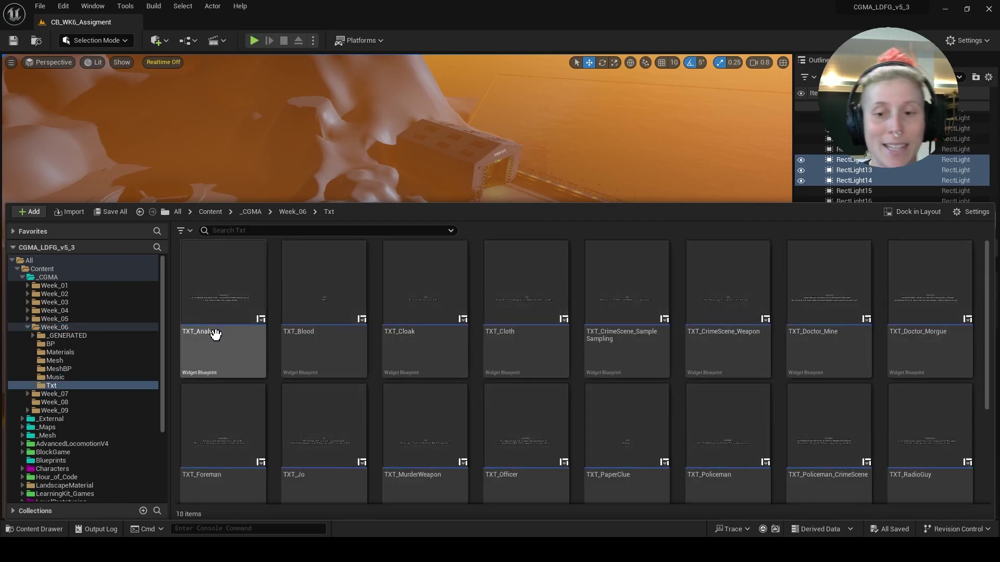
scroll(558, 348, down, 6)
scroll(468, 427, up, 6)
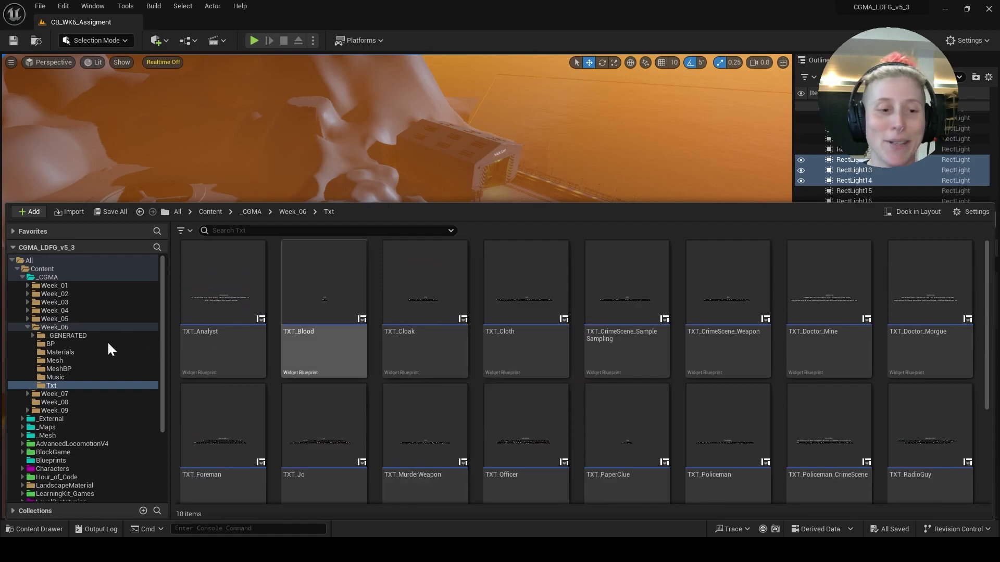
click(58, 328)
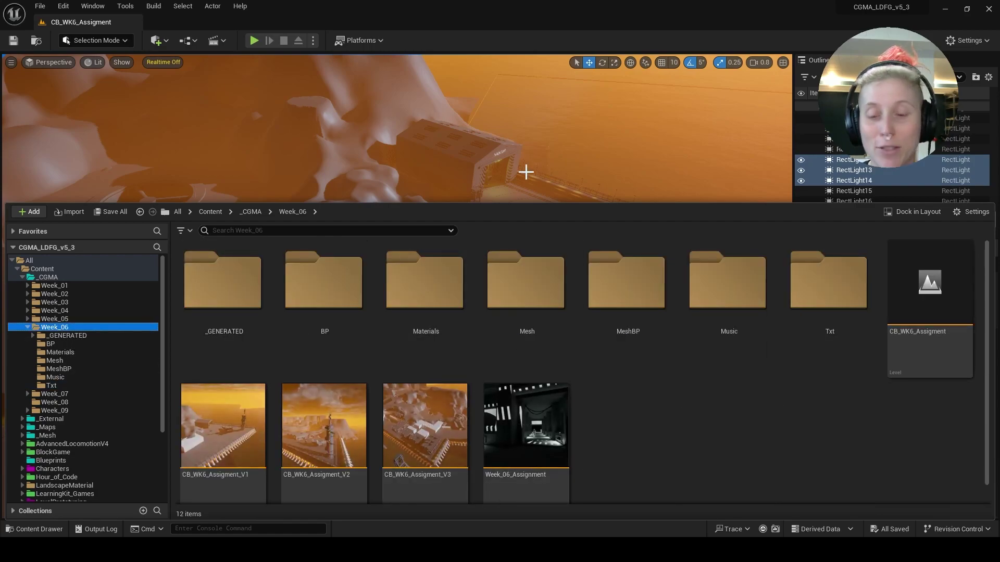
Select the landscape and view the whole base with its cliffs, hangar and border from a distance.
click(363, 139)
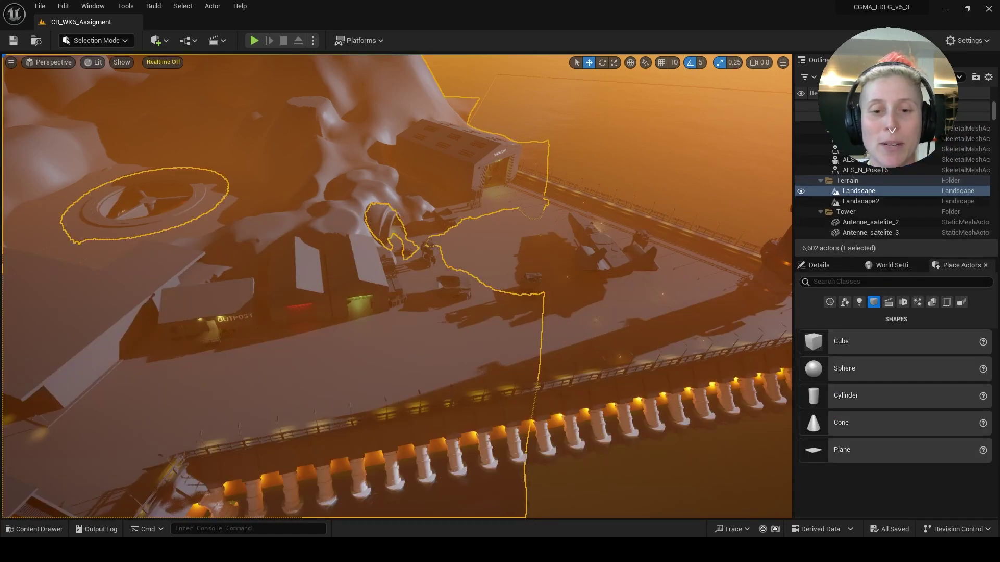
alt+drag(628, 294, 495, 267)
scroll(464, 318, down, 4)
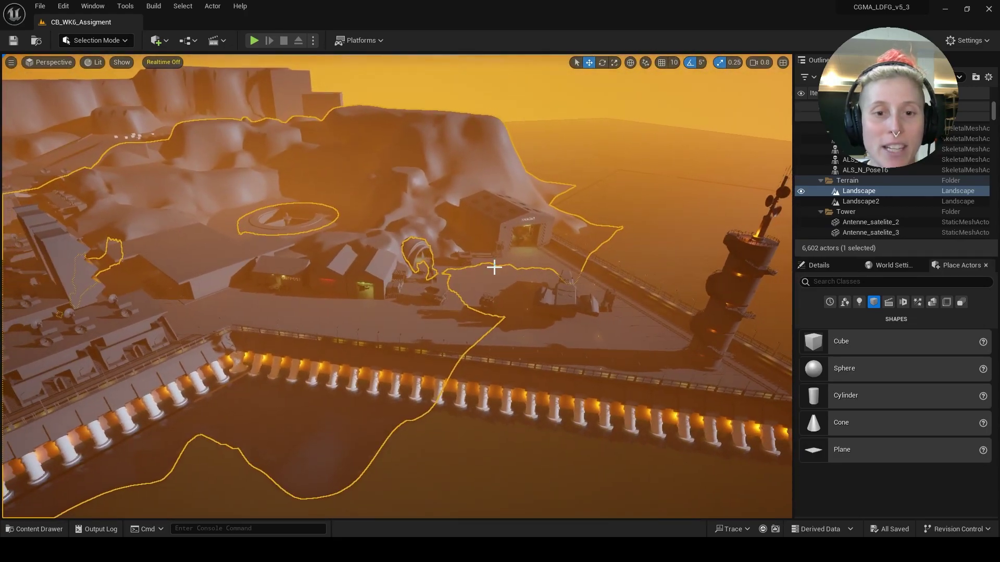
right_drag(495, 268, 494, 267)
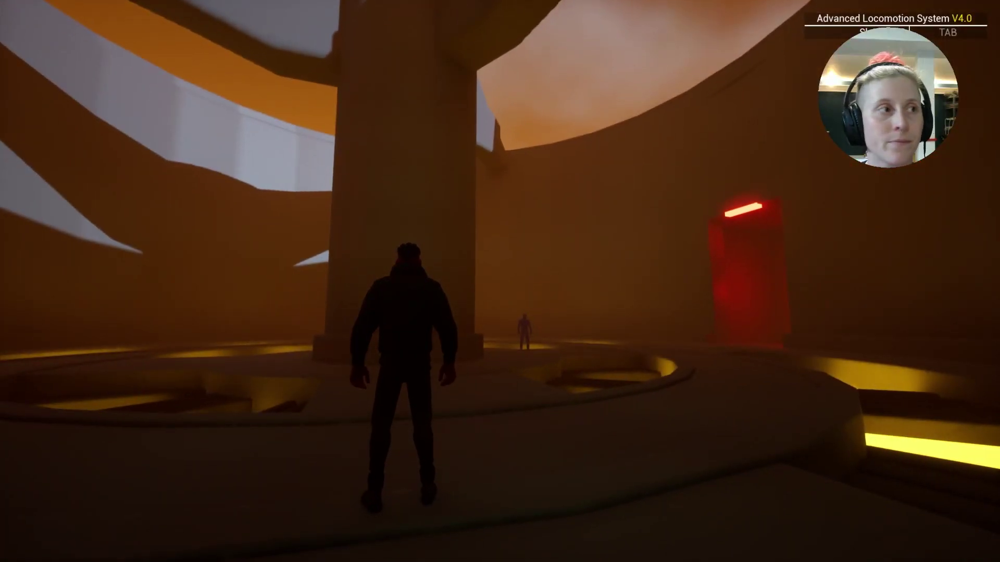
key(w)
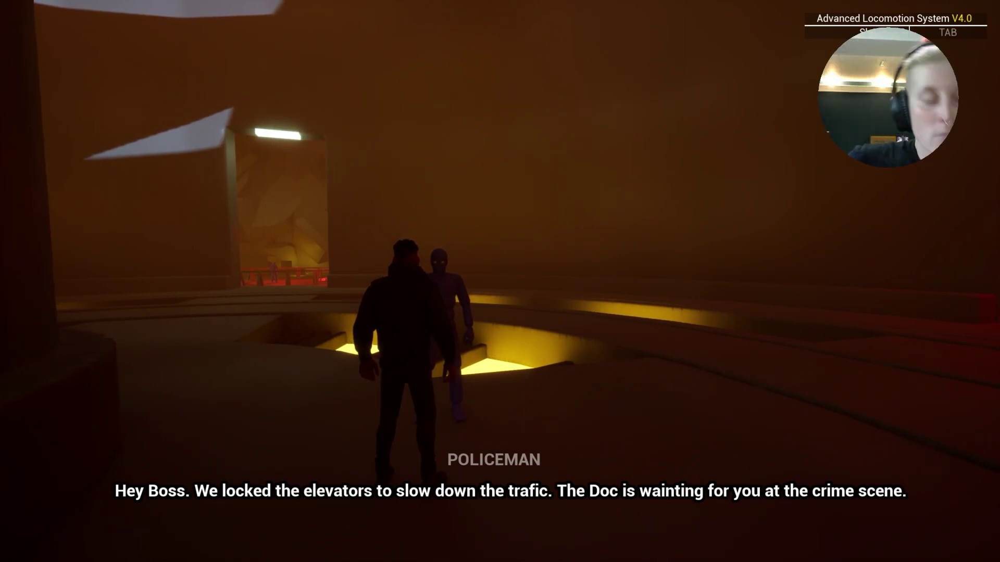
key(w)
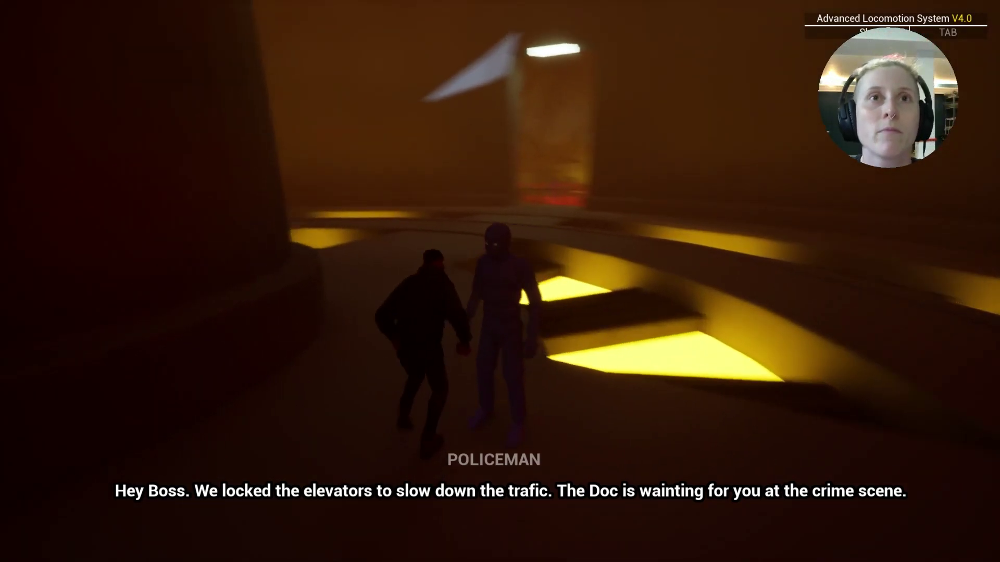
key(w)
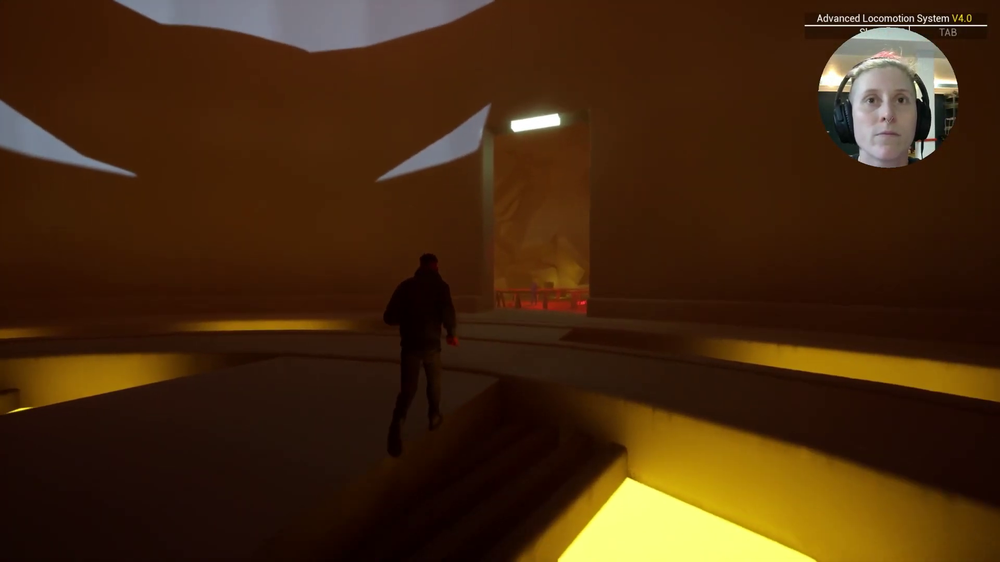
key(w)
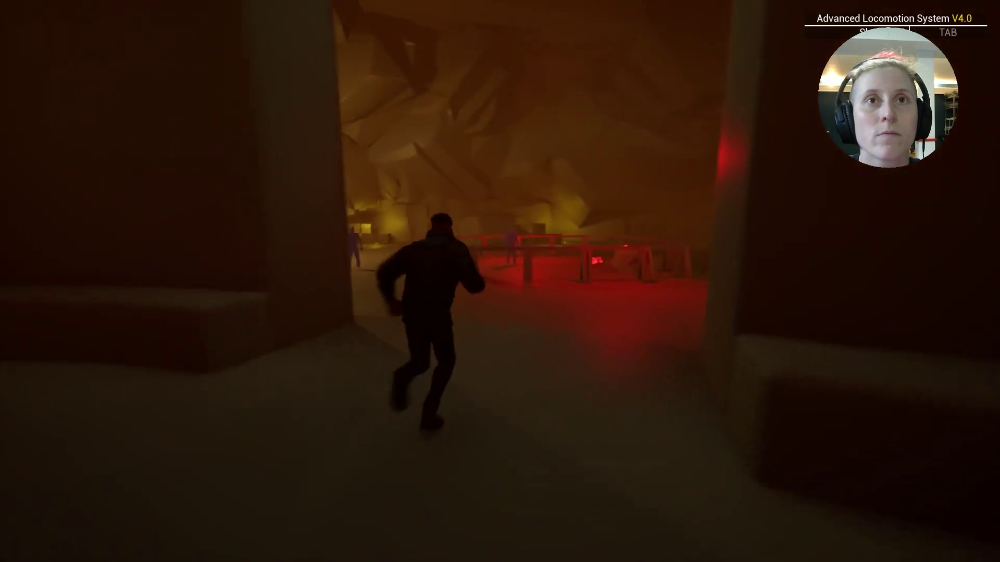
key(w)
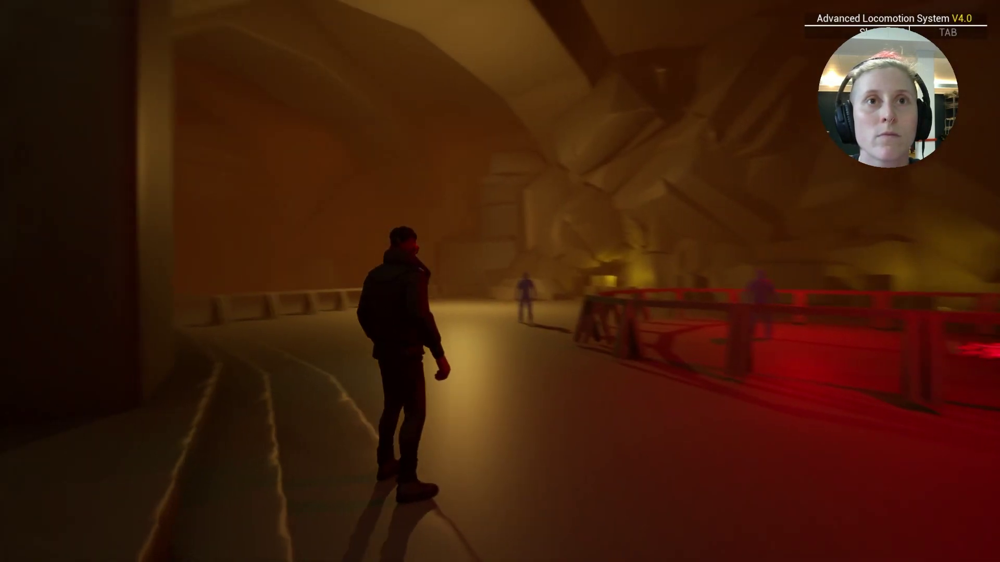
key(w)
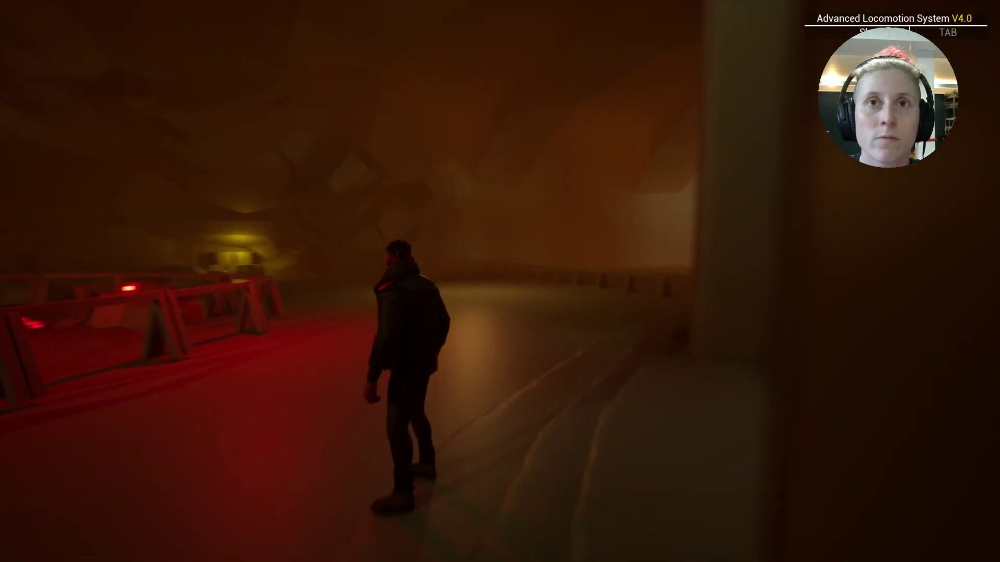
key(w)
key(w)
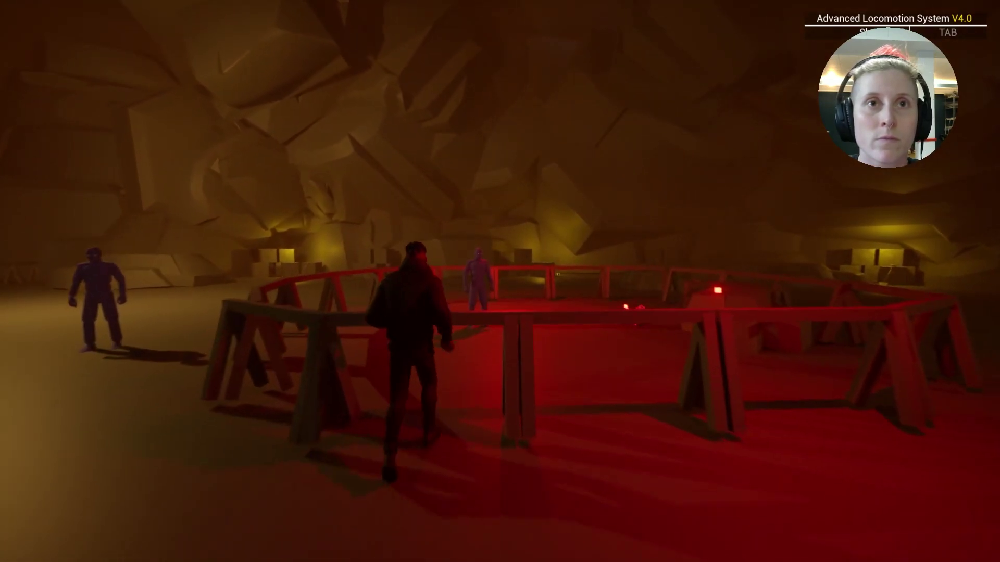
key(space)
key(w)
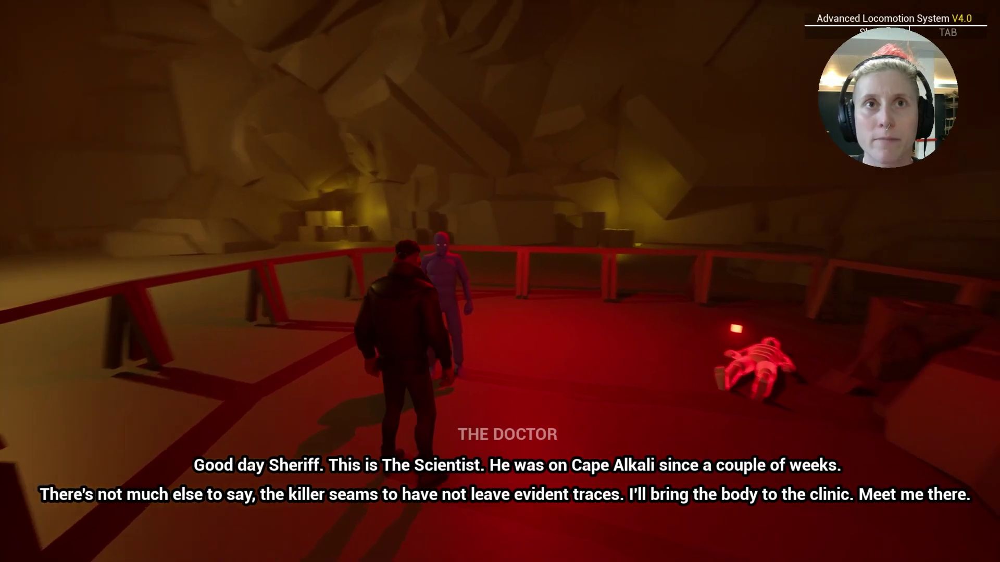
key(w)
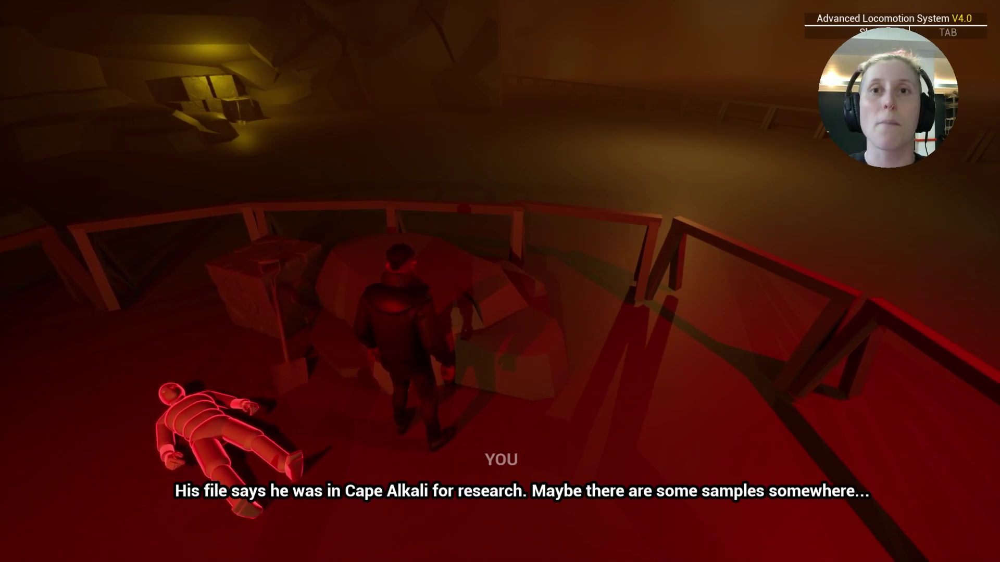
key(w)
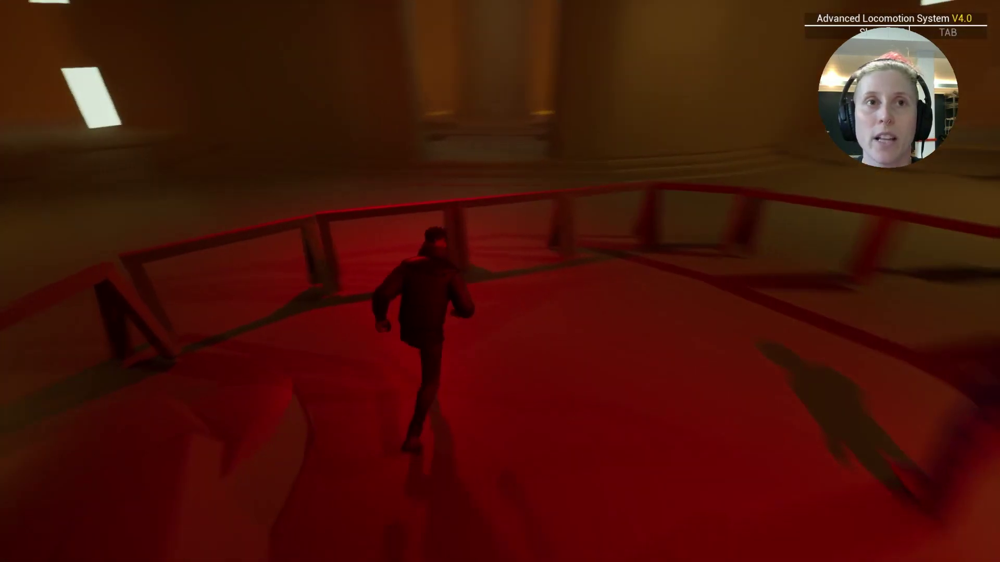
key(w)
key(space)
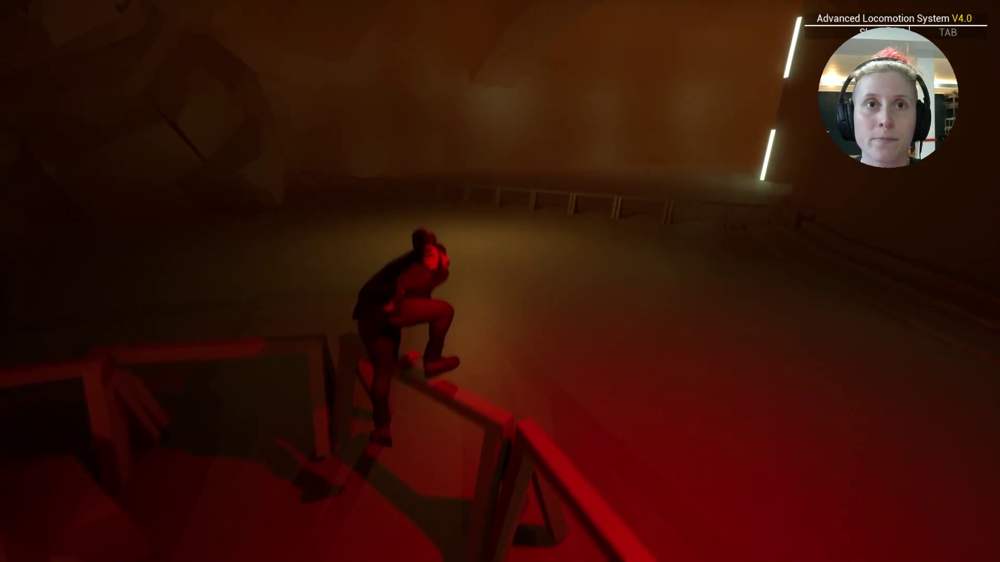
key(w)
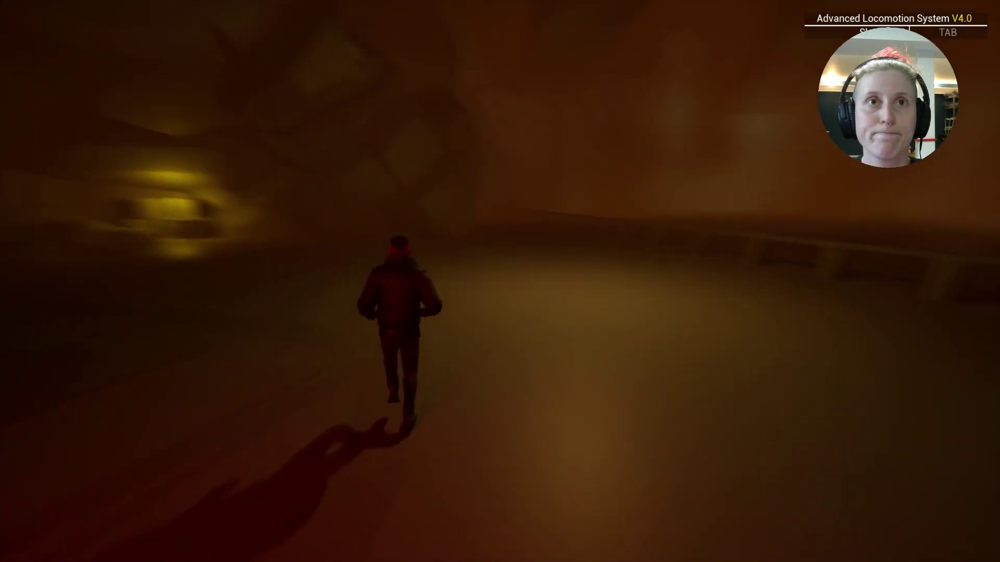
key(w)
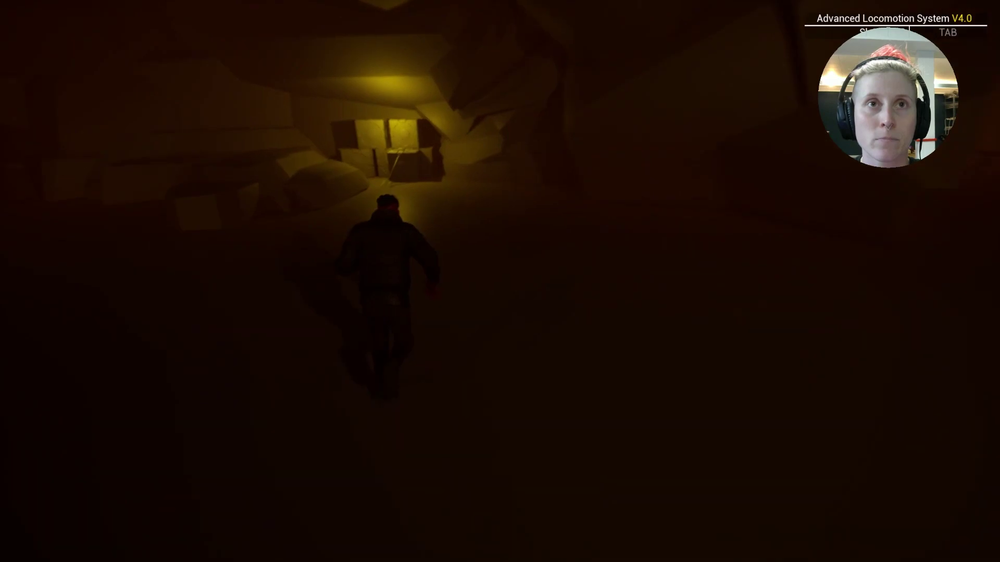
key(w)
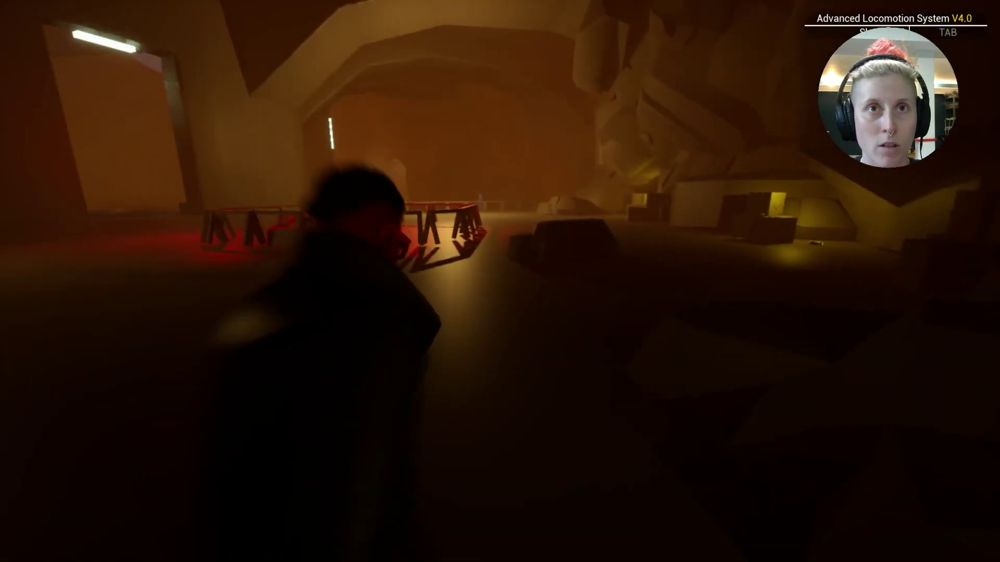
key(w)
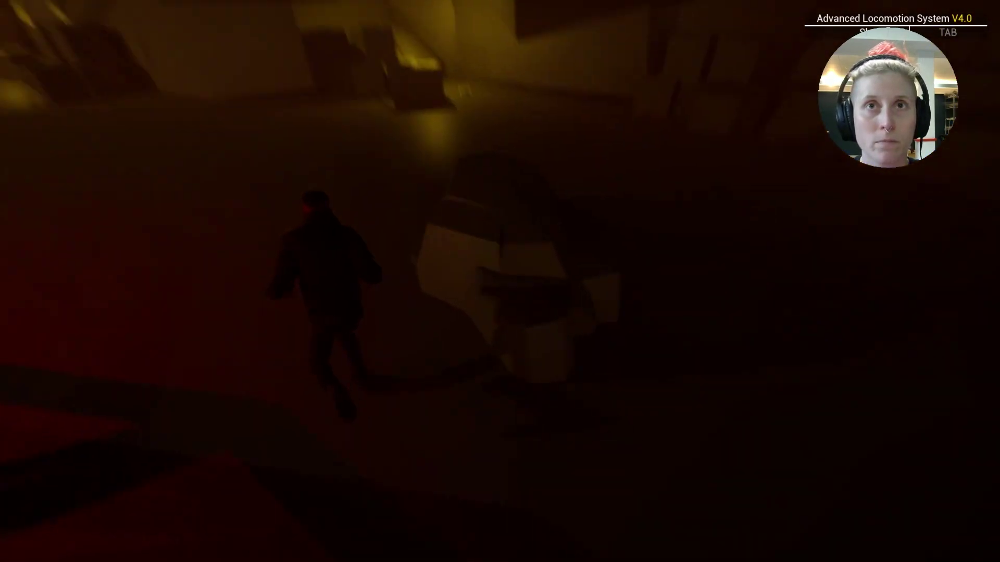
key(w)
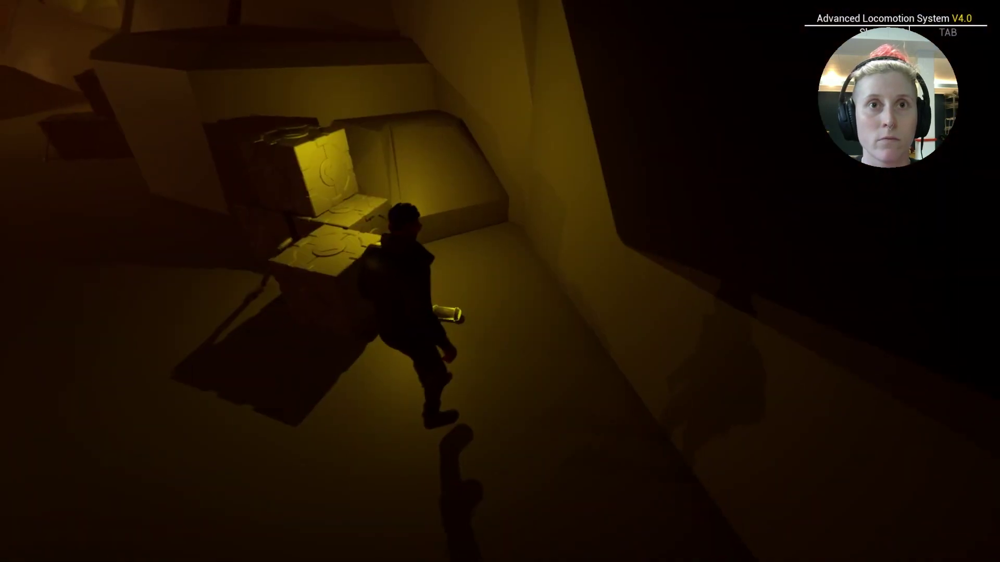
key(e)
key(w)
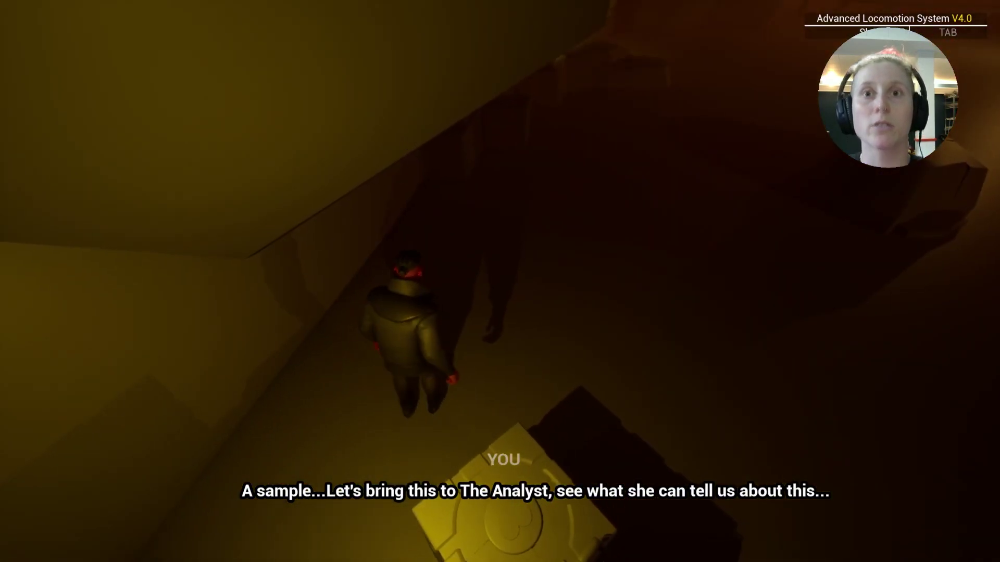
key(w)
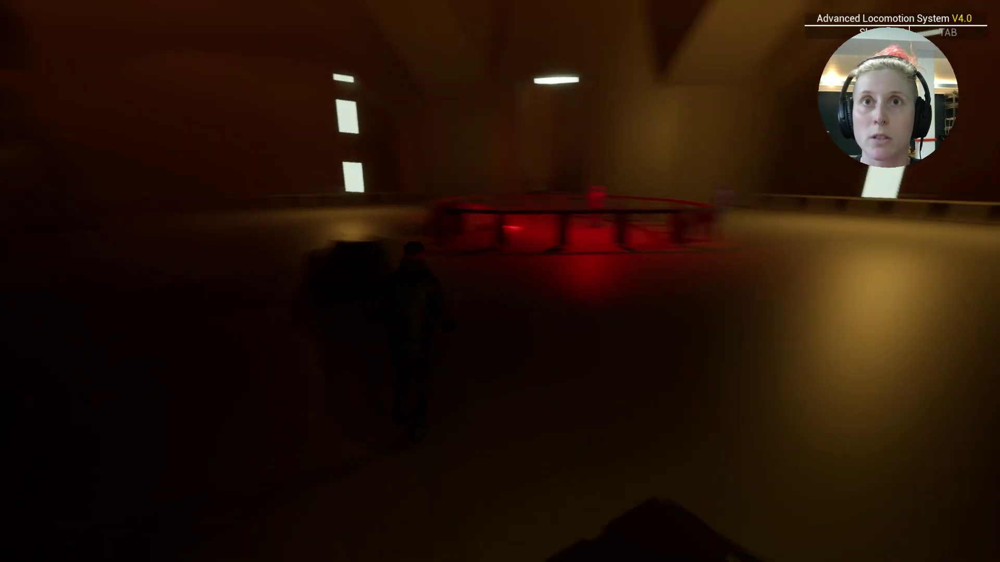
key(w)
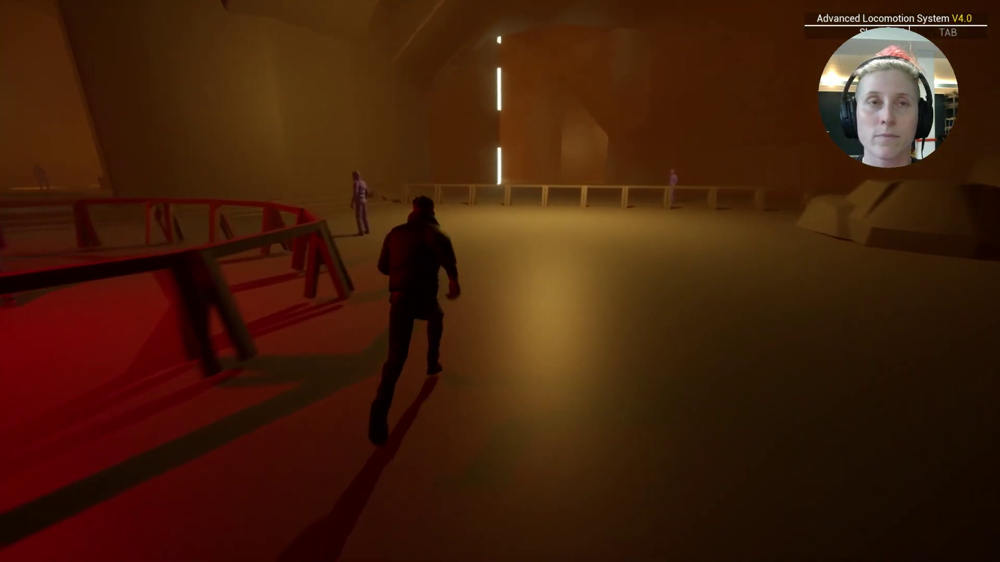